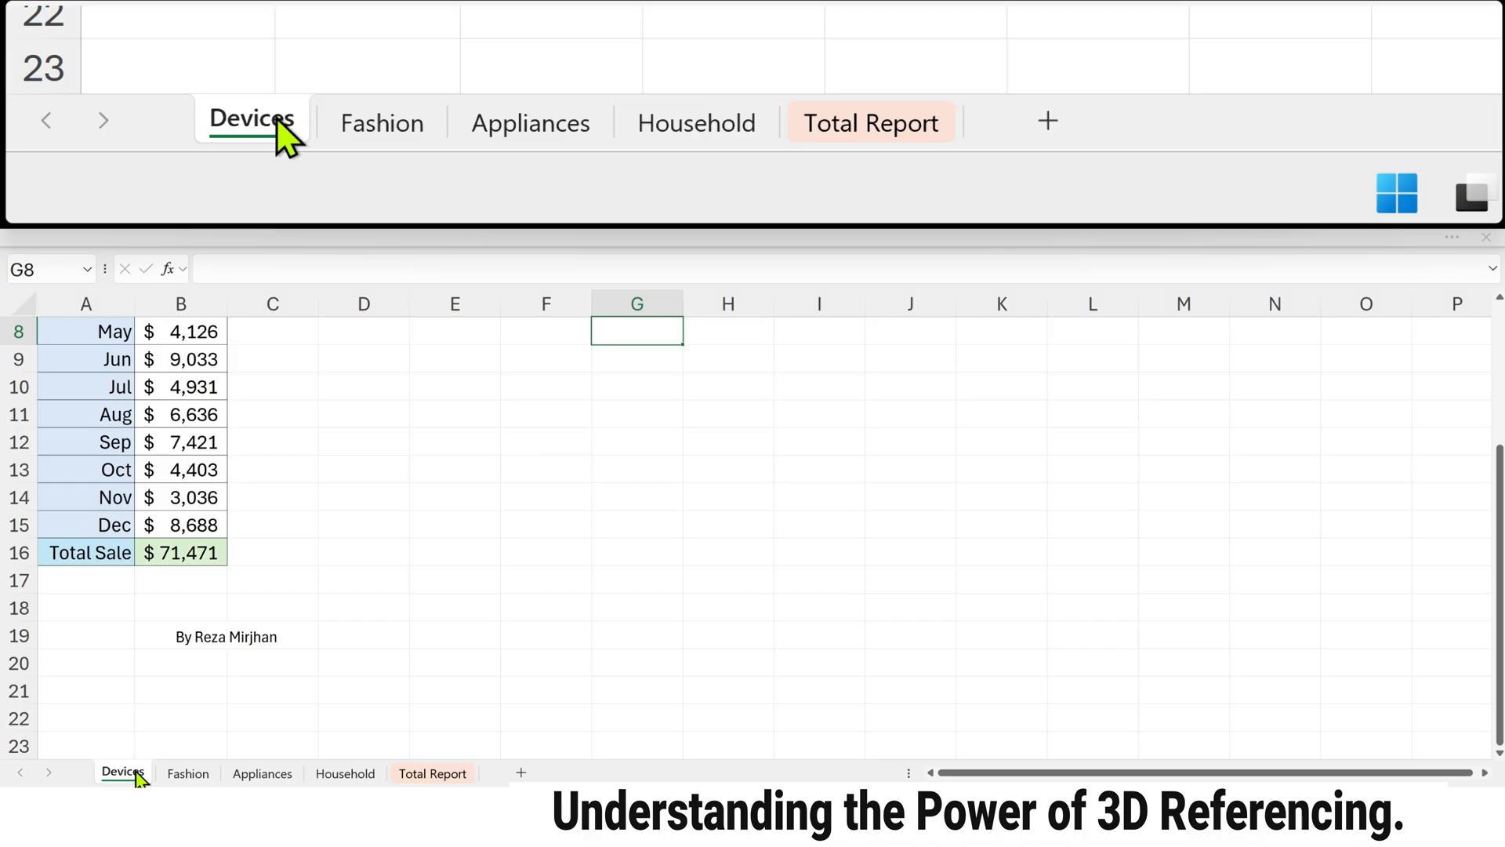
Step: Review the monthly sales tables on the Devices, Fashion, Appliances and Household sheets
scroll(131, 684, "up", 1)
scroll(131, 684, "up", 3)
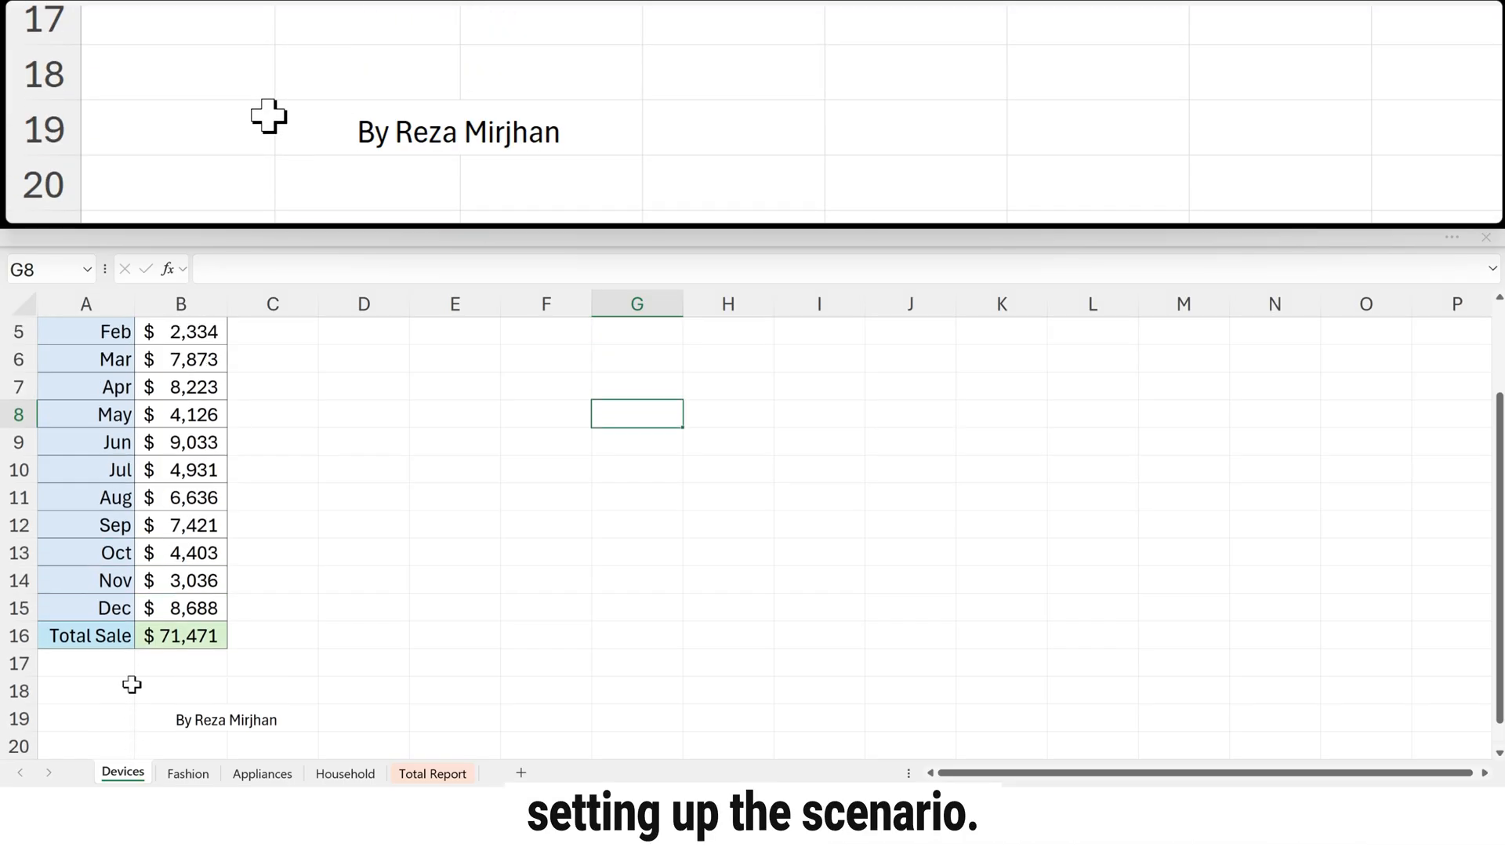
scroll(132, 684, "up", 1)
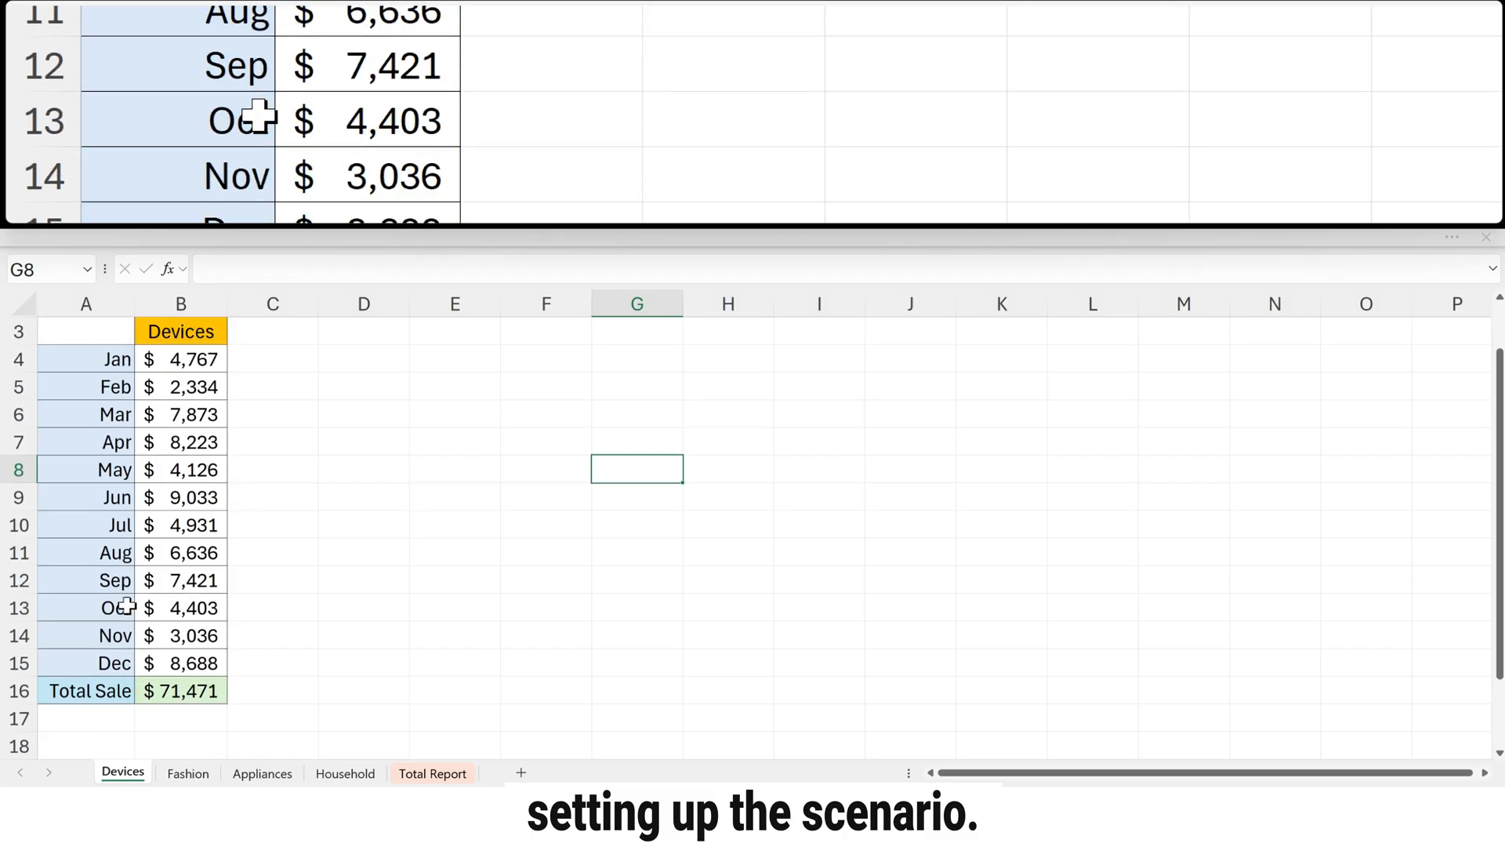
scroll(127, 606, "up", 1)
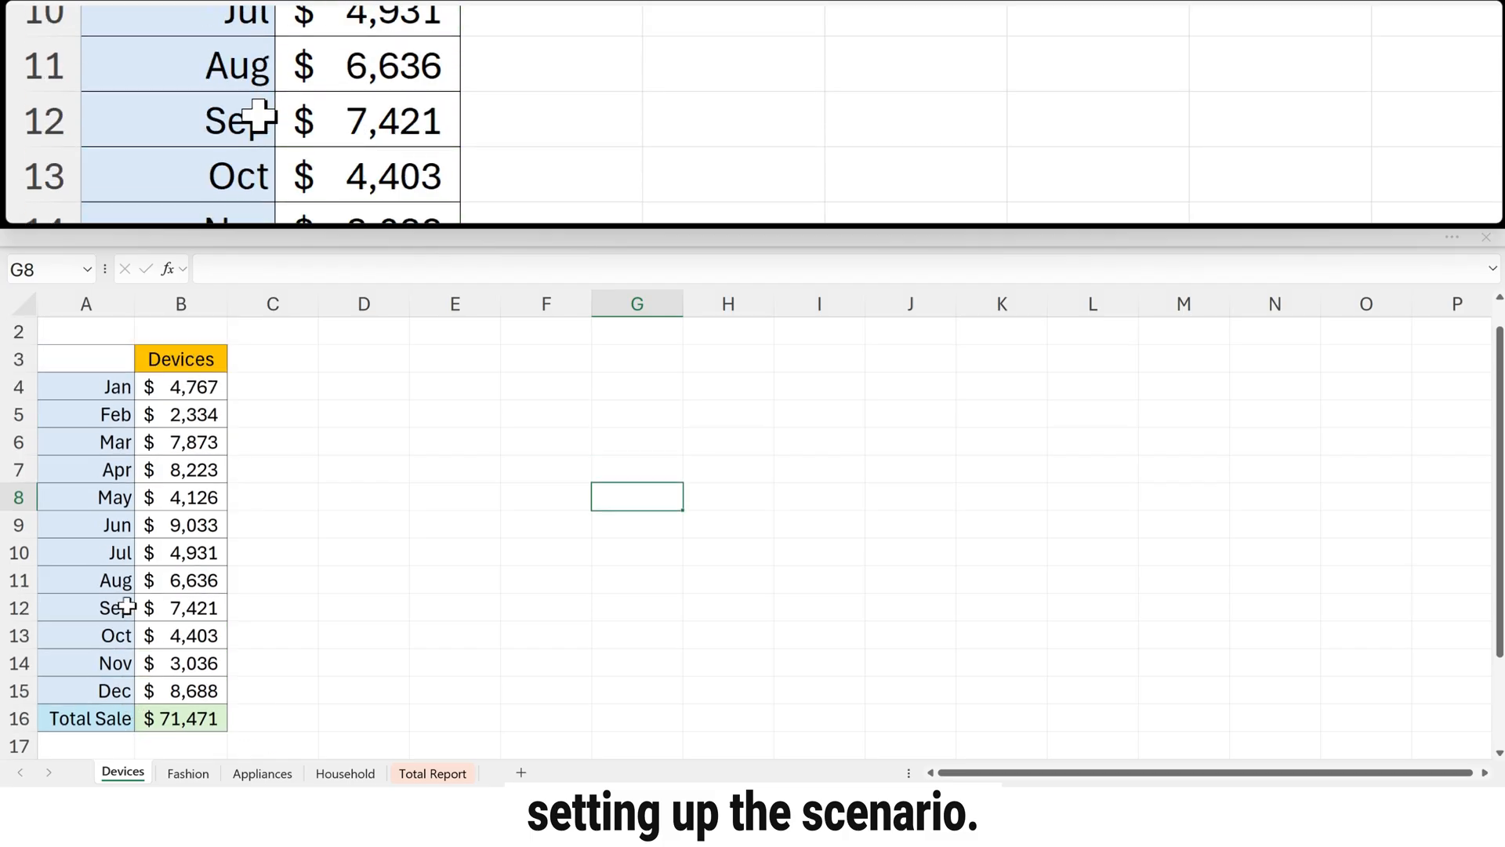
scroll(126, 608, "down", 1)
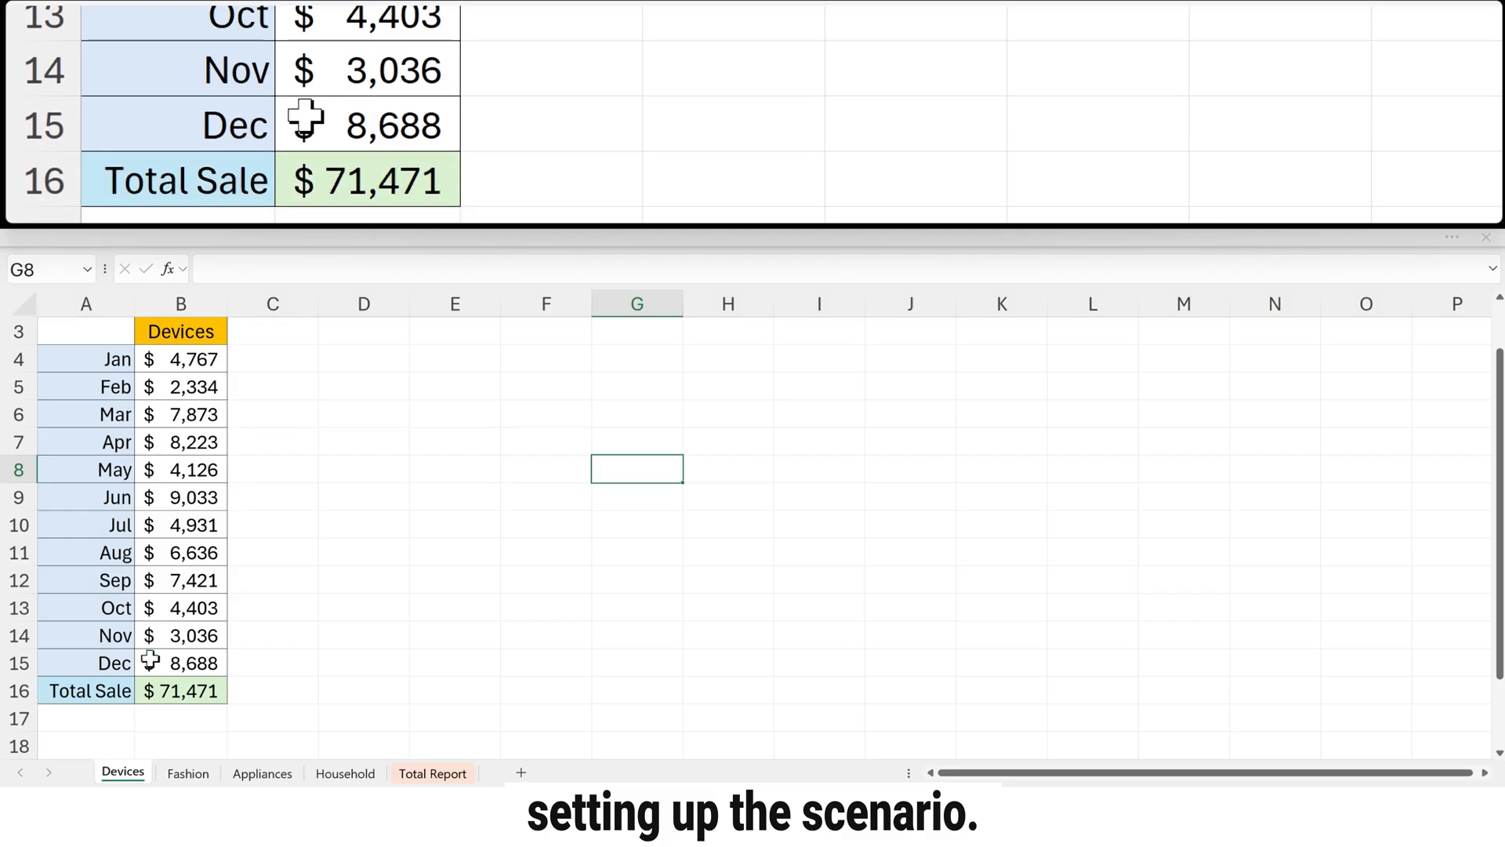
left_click(186, 773)
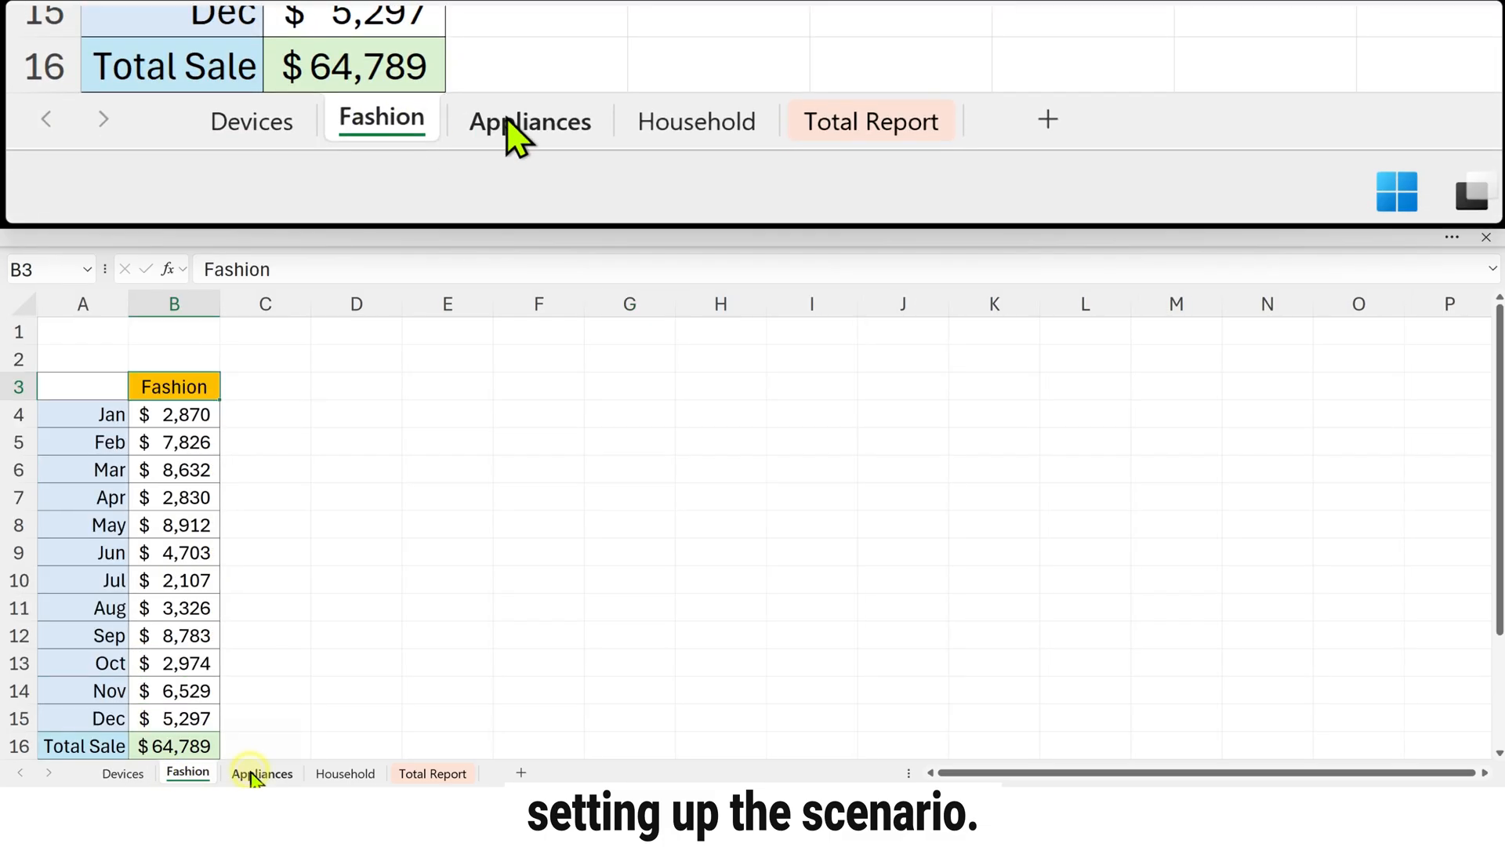
left_click(253, 773)
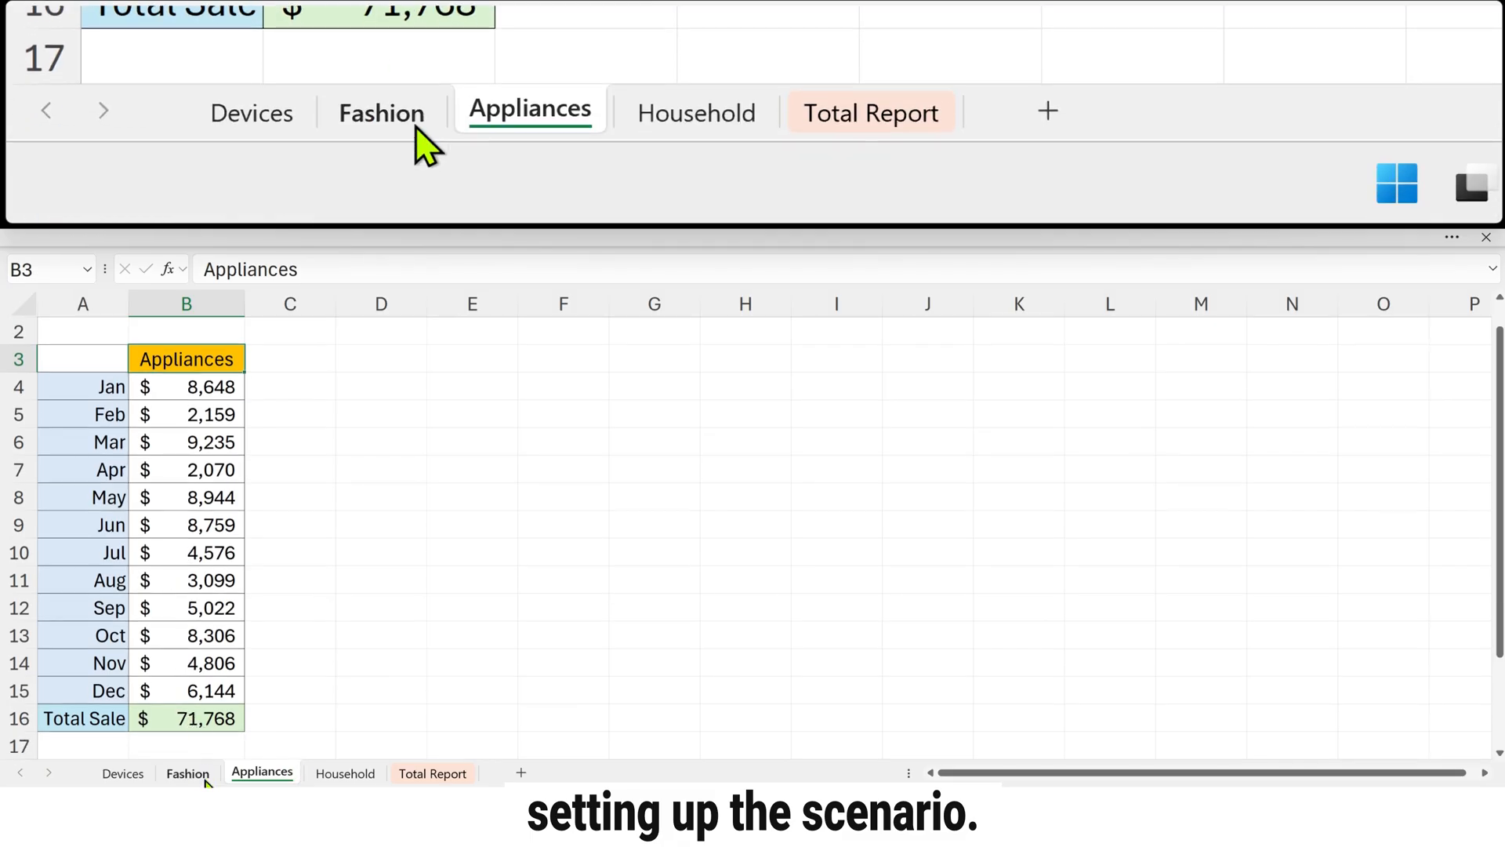
left_click(202, 776)
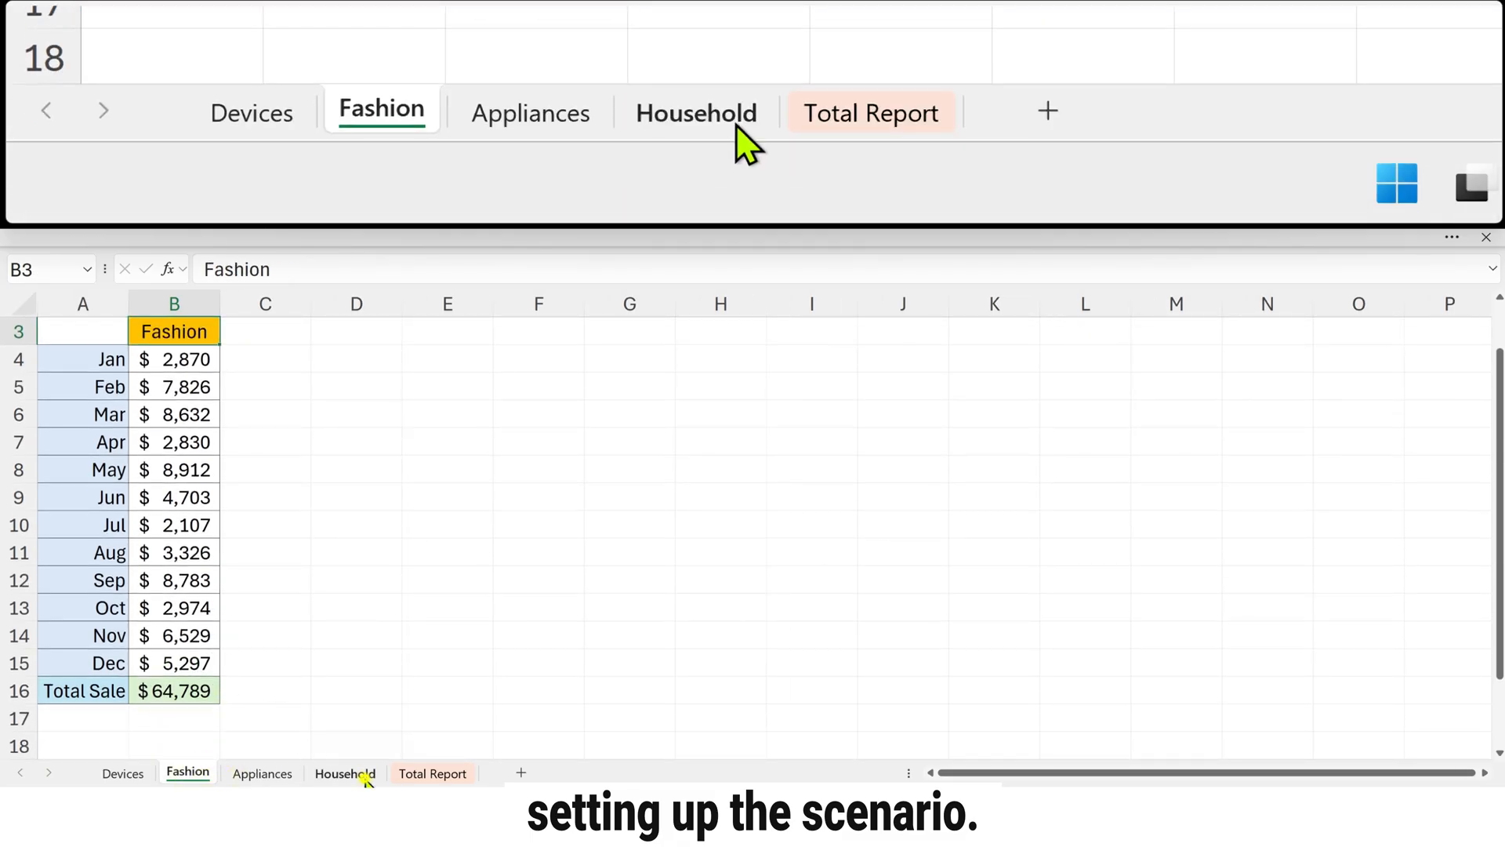
left_click(363, 773)
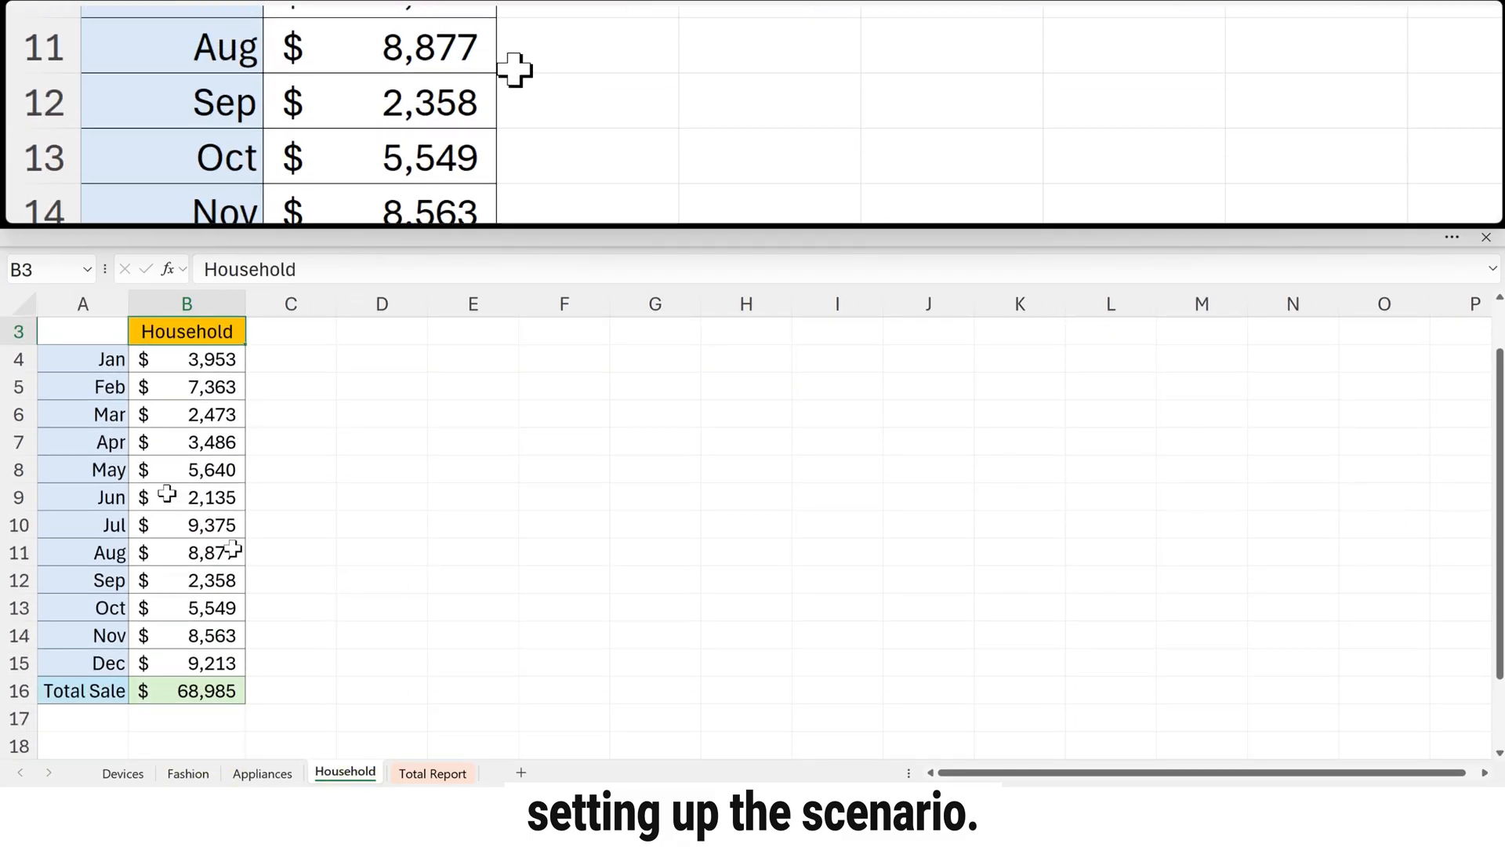
Step: Compare the month labels and Total Sale row on the Household sheet with the layout of the other category sheets
left_click_drag(106, 359, 105, 660)
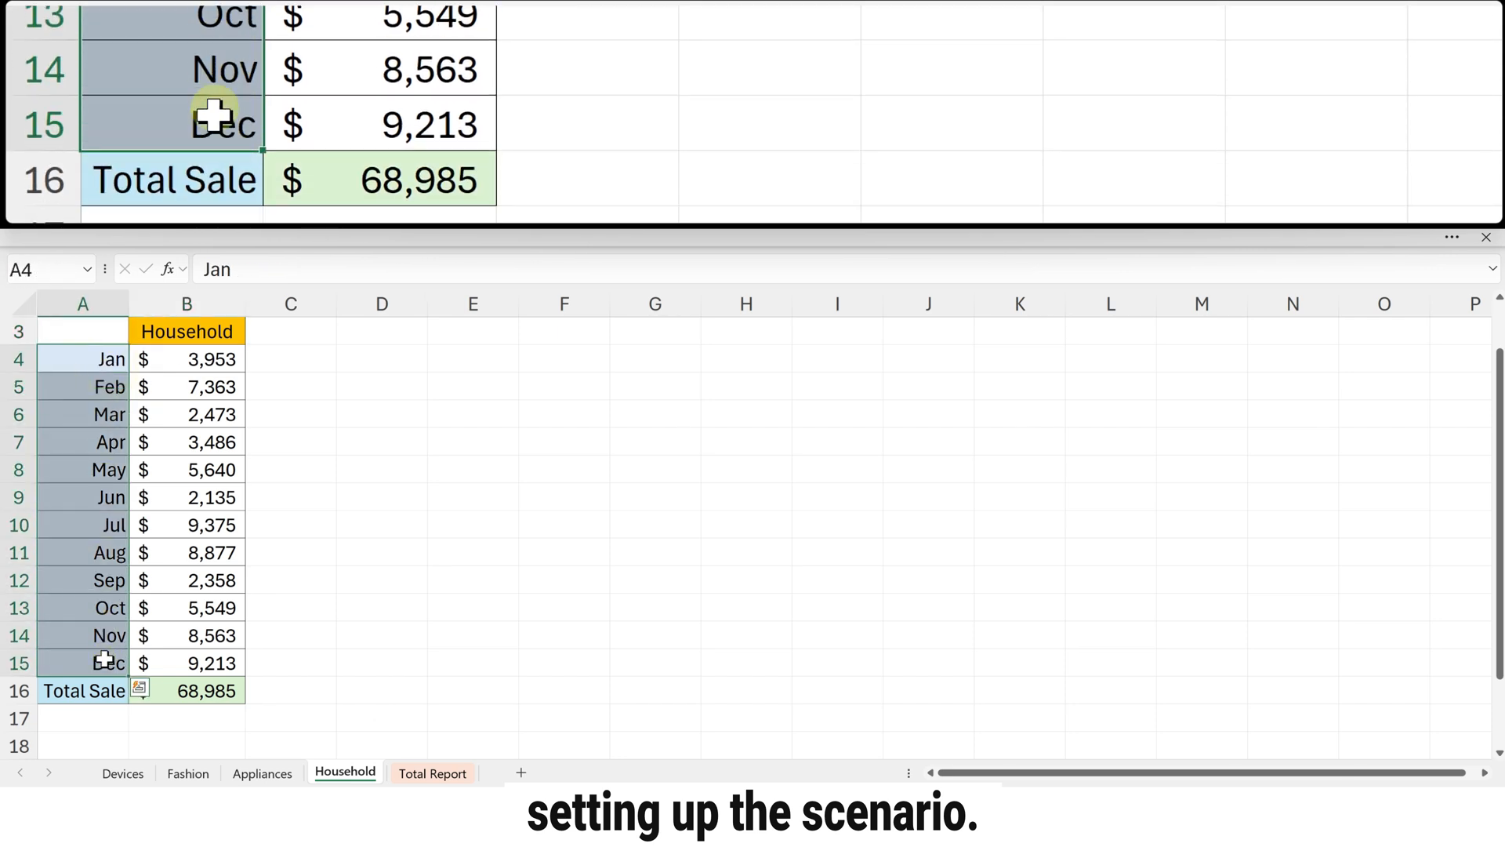
left_click(88, 690)
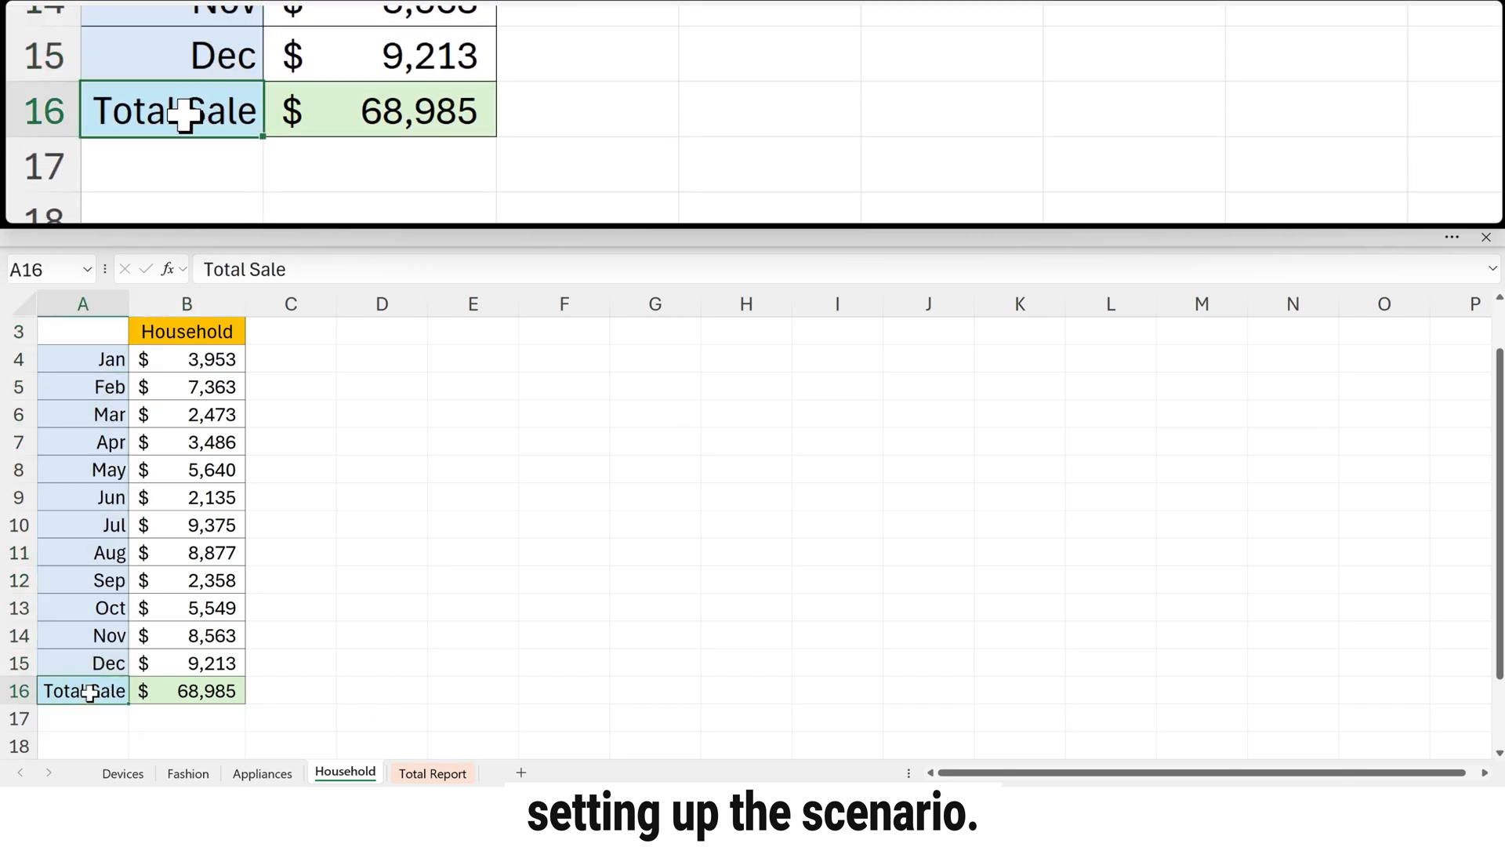
left_click(236, 775)
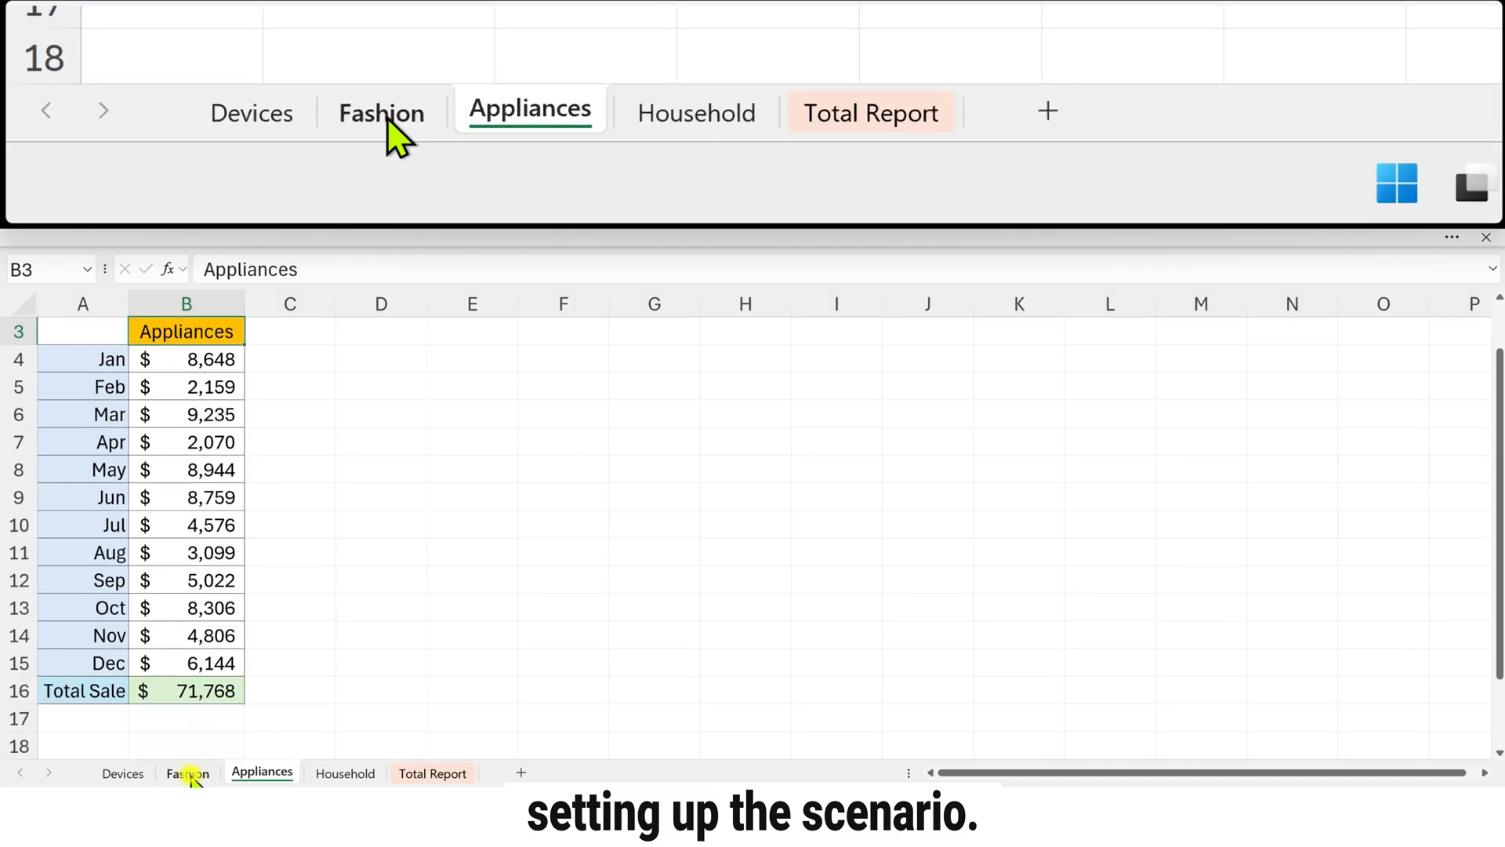
left_click(189, 773)
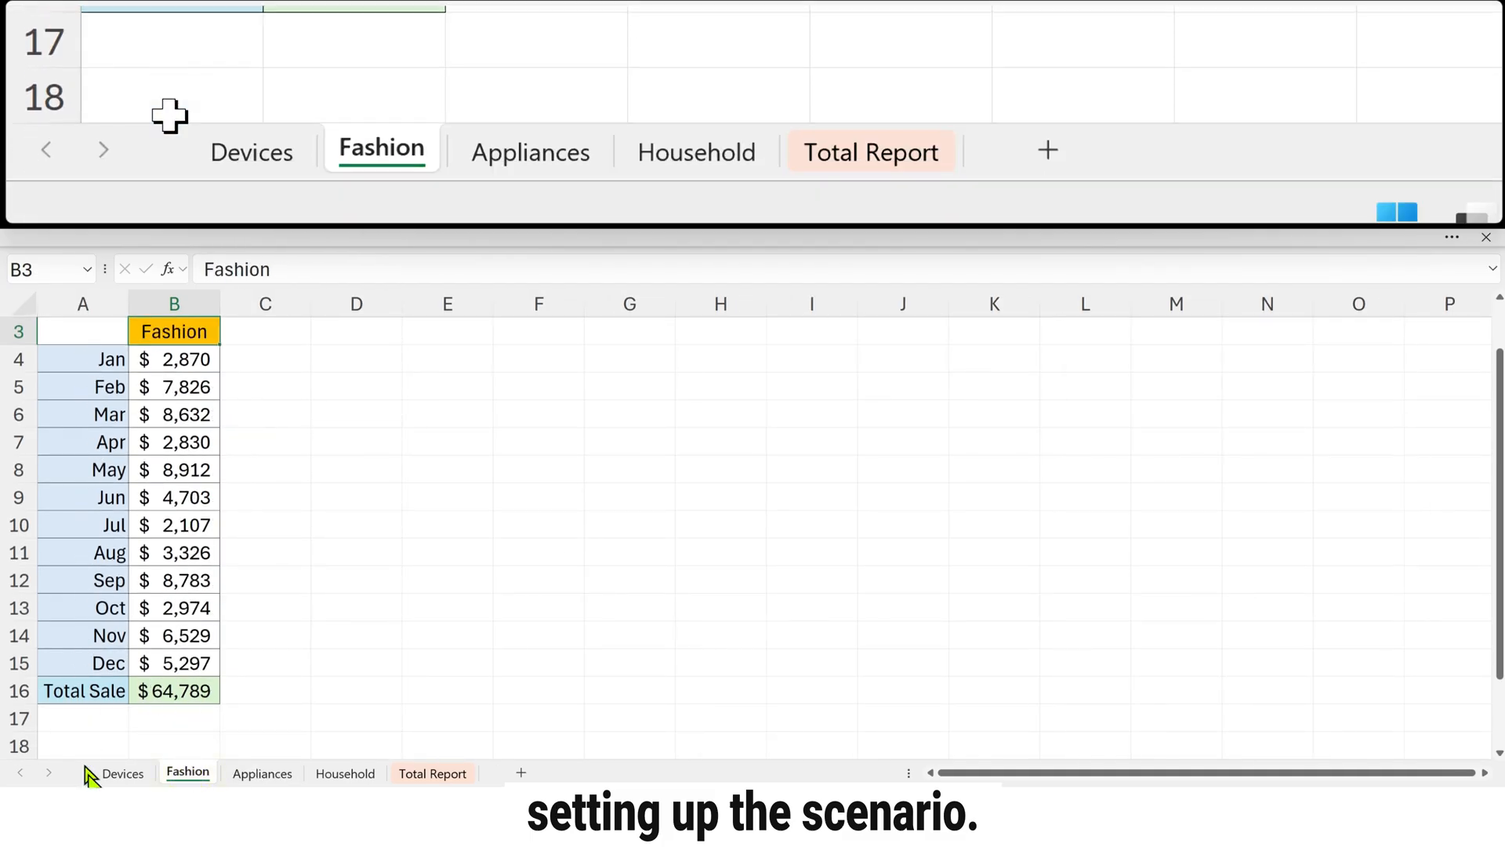
left_click(128, 774)
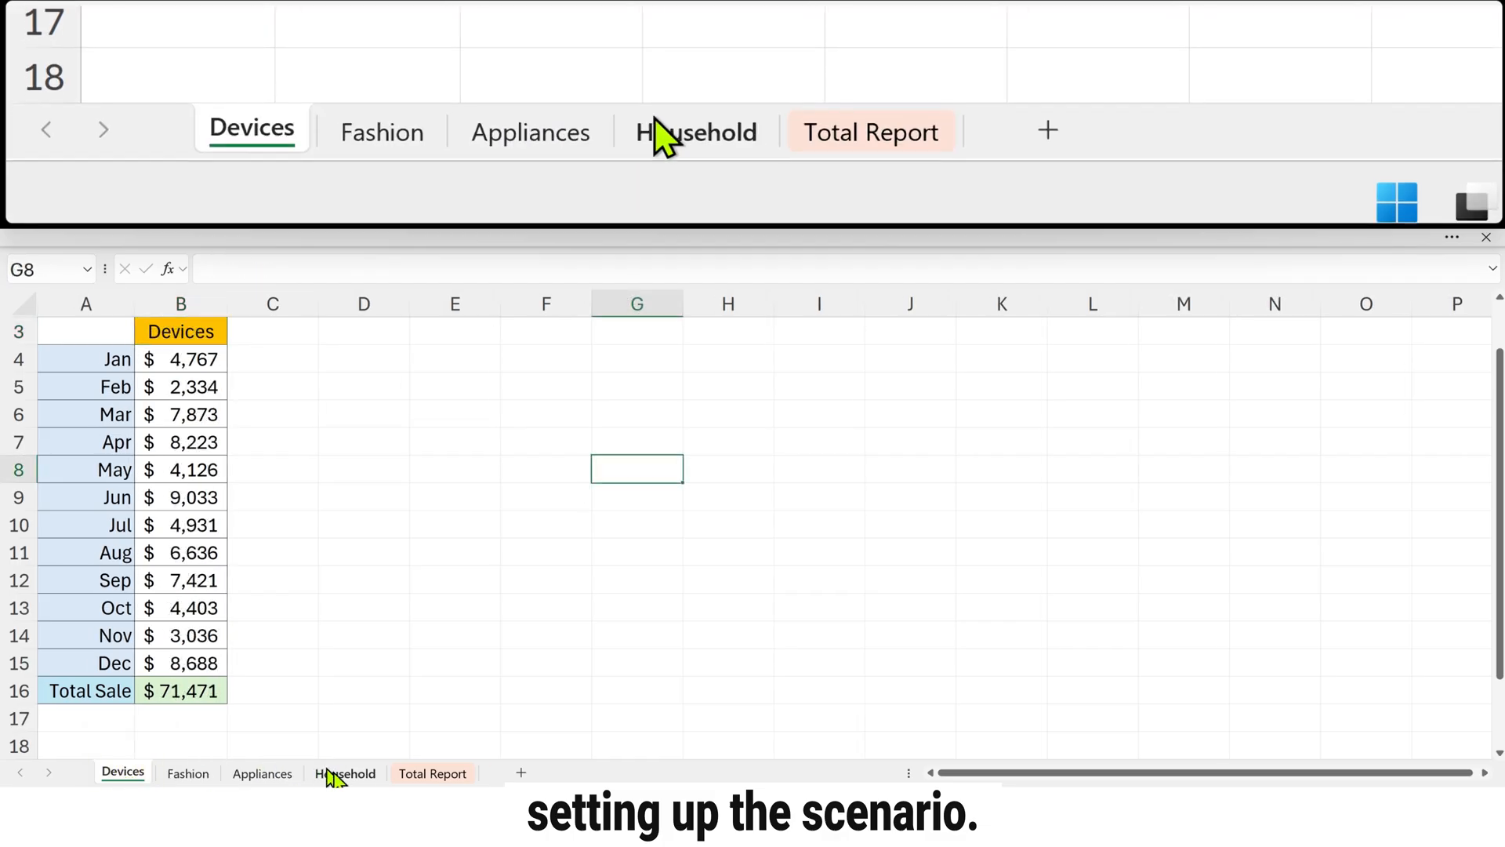
left_click(338, 774)
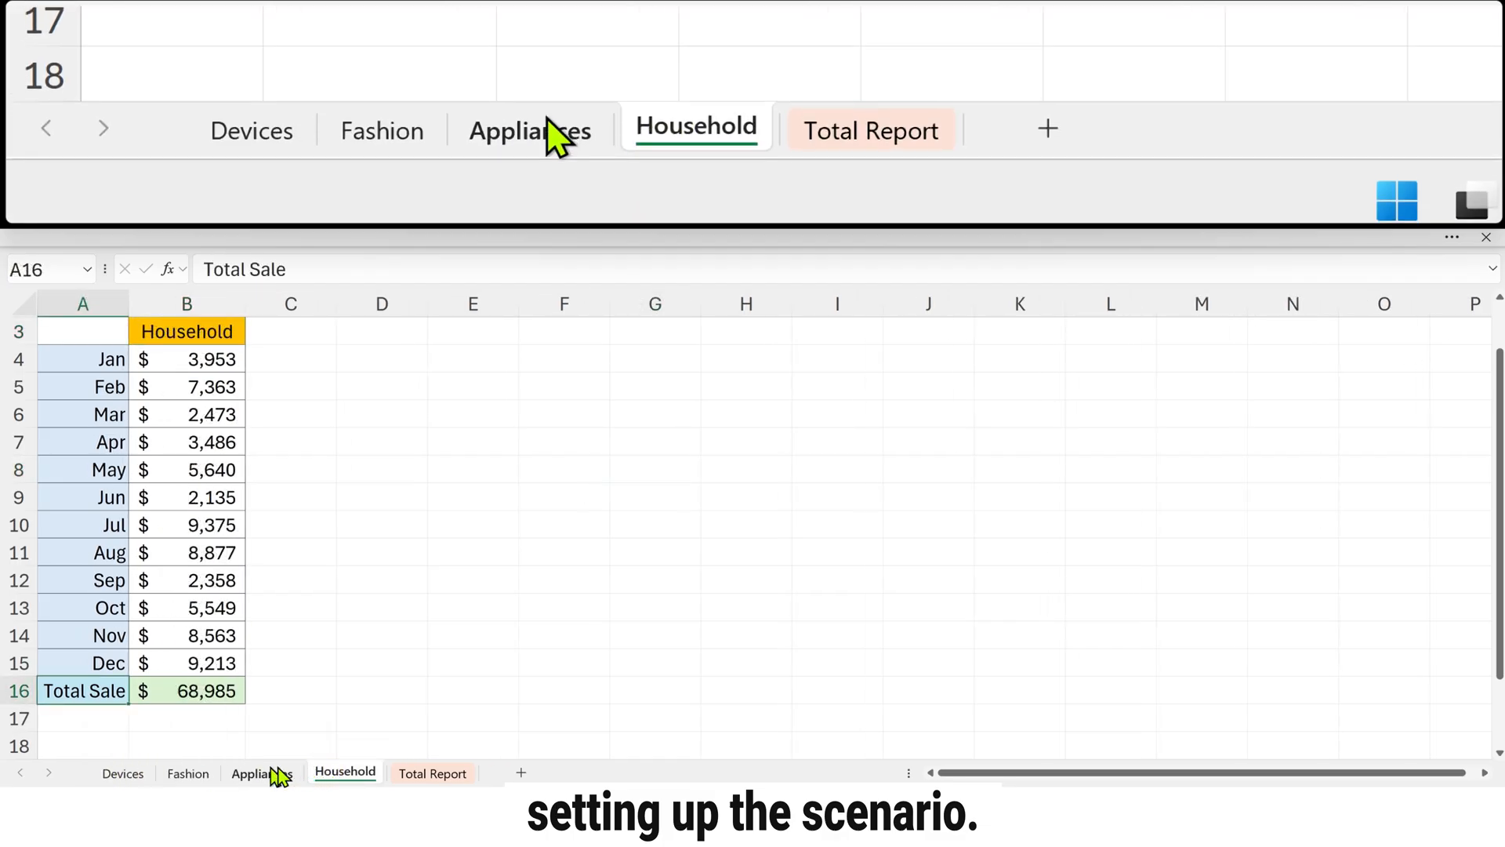
Step: Examine the Total Report sheet's Average and Total Sale columns and the January source cell B4 on the Devices sheet
left_click(415, 775)
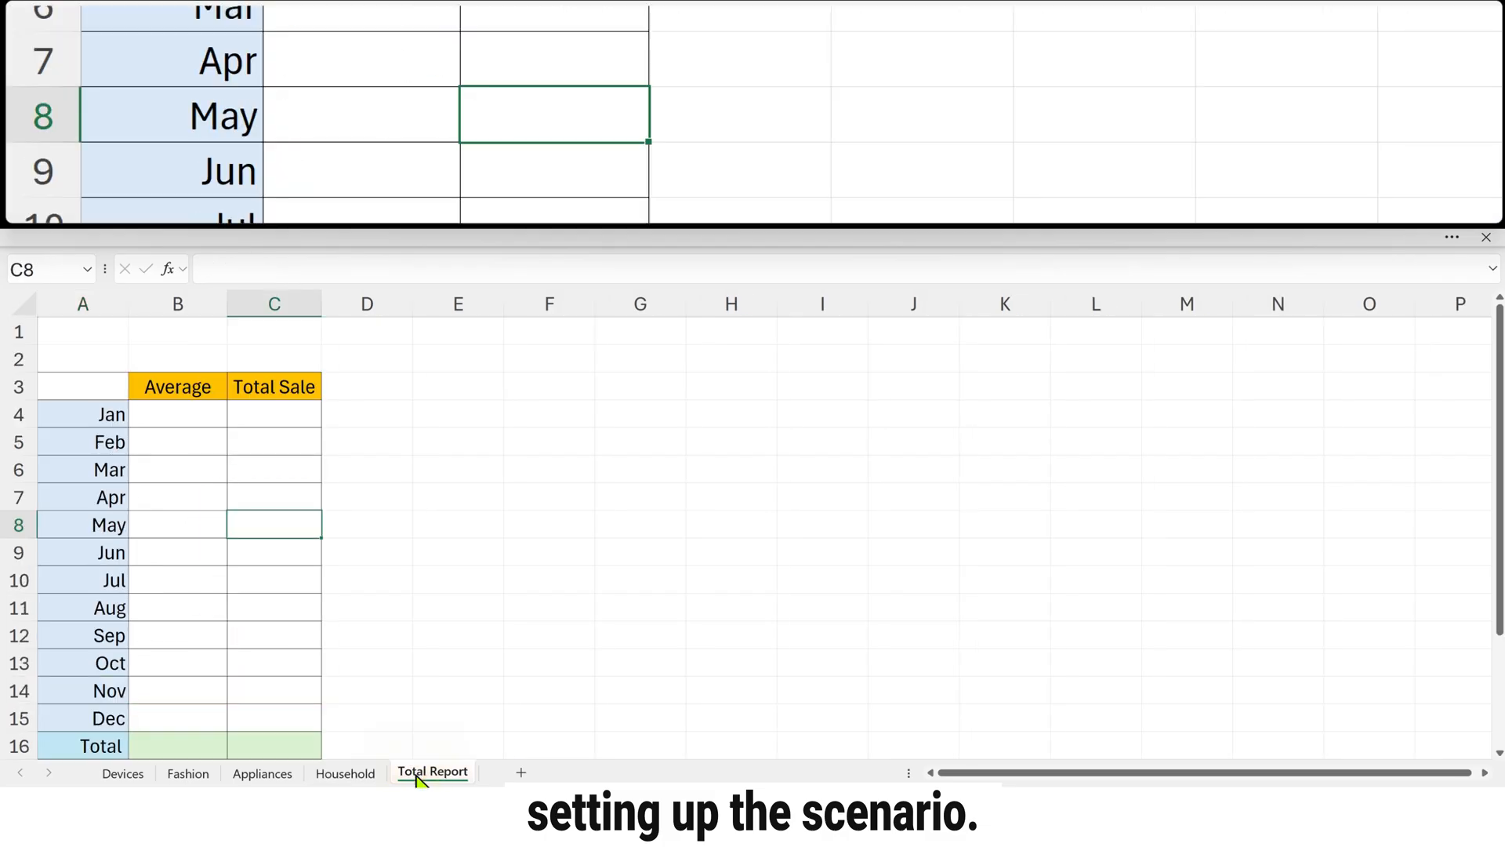
scroll(295, 558, "down", 1)
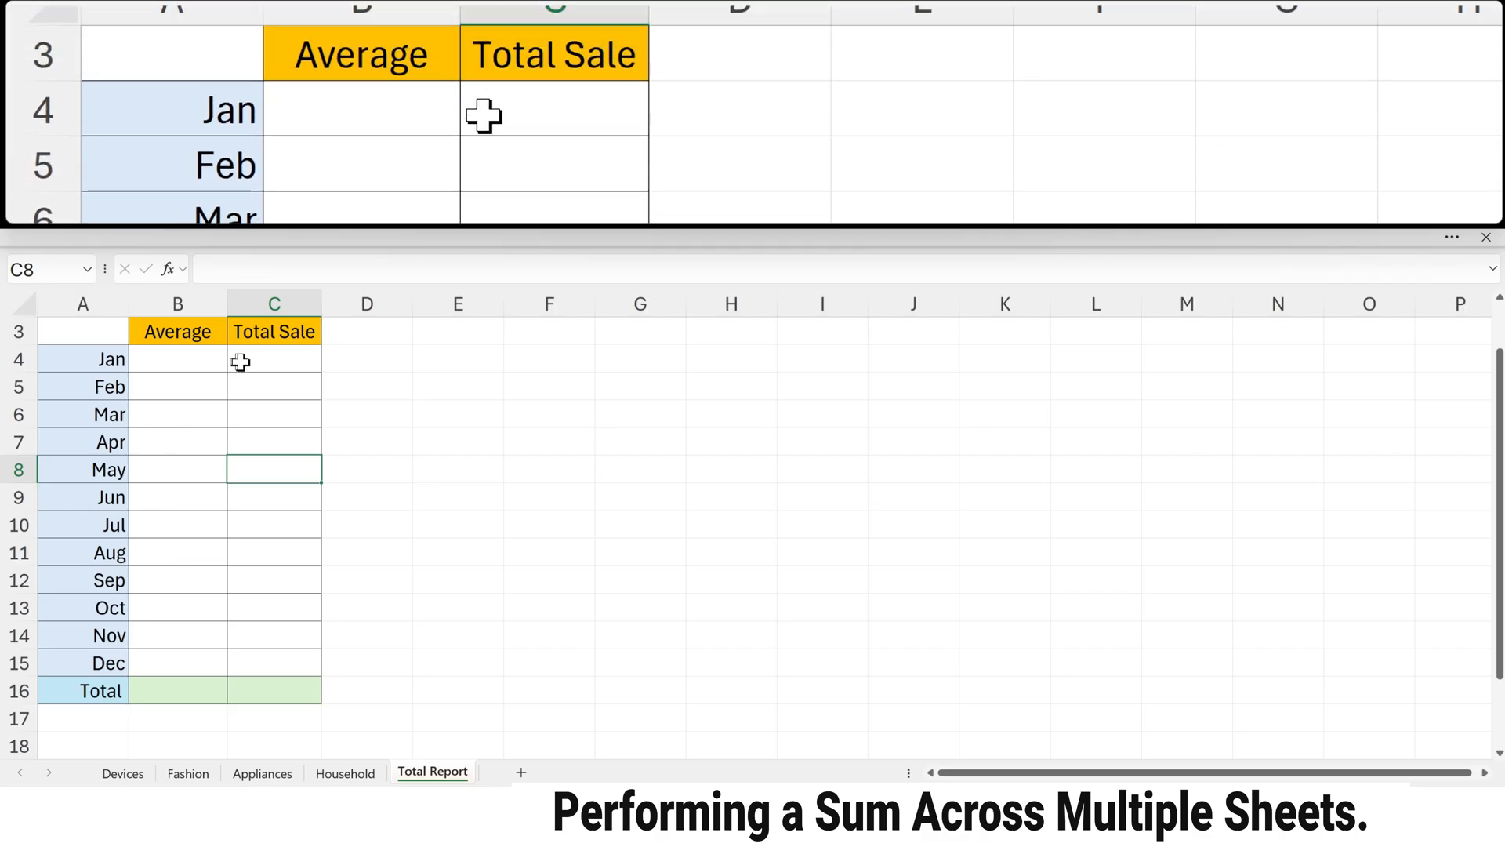
left_click(261, 337)
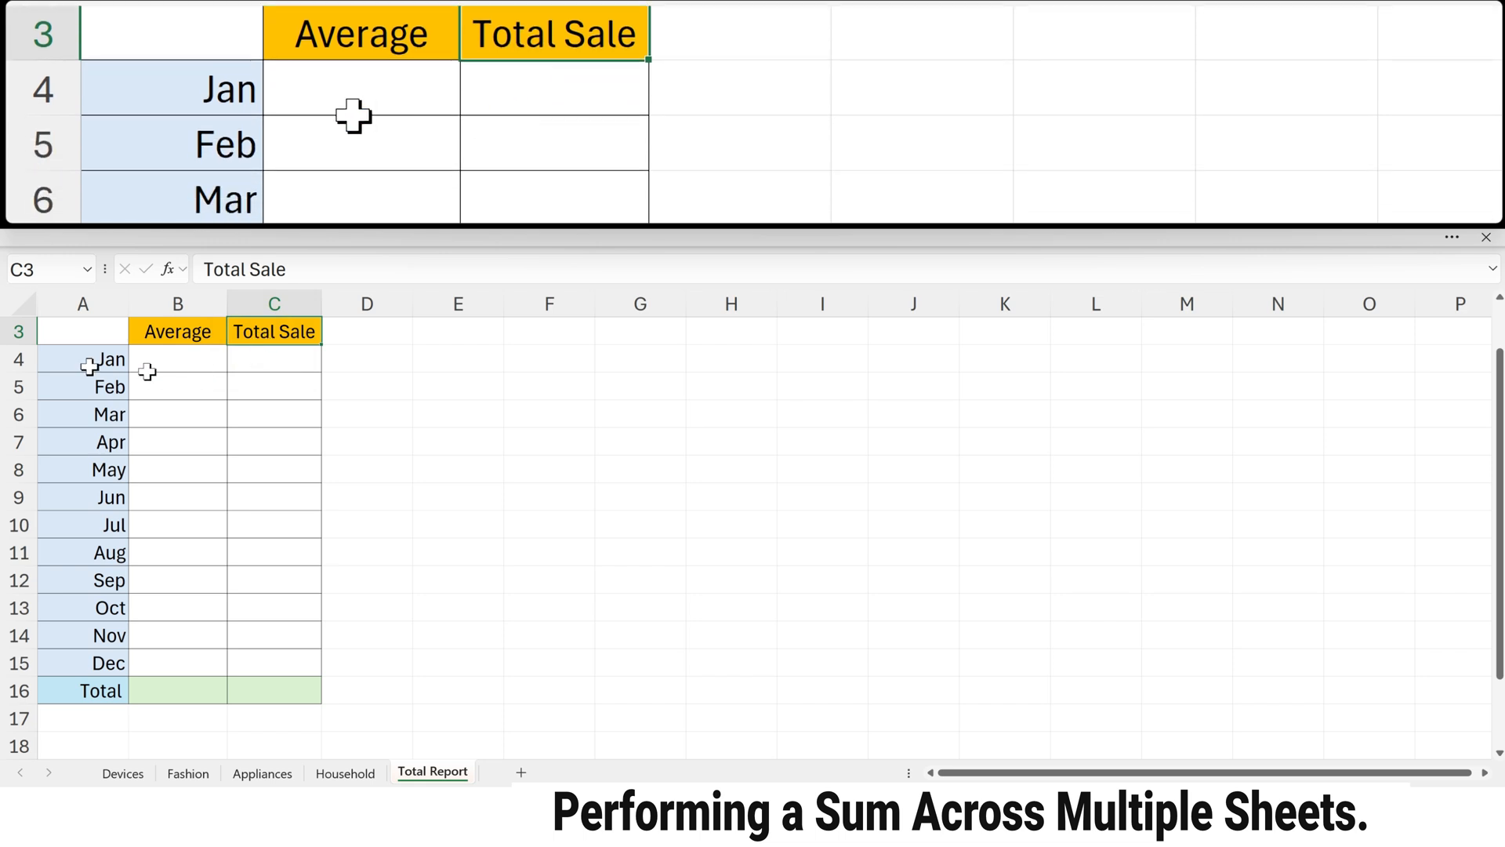
left_click(79, 359)
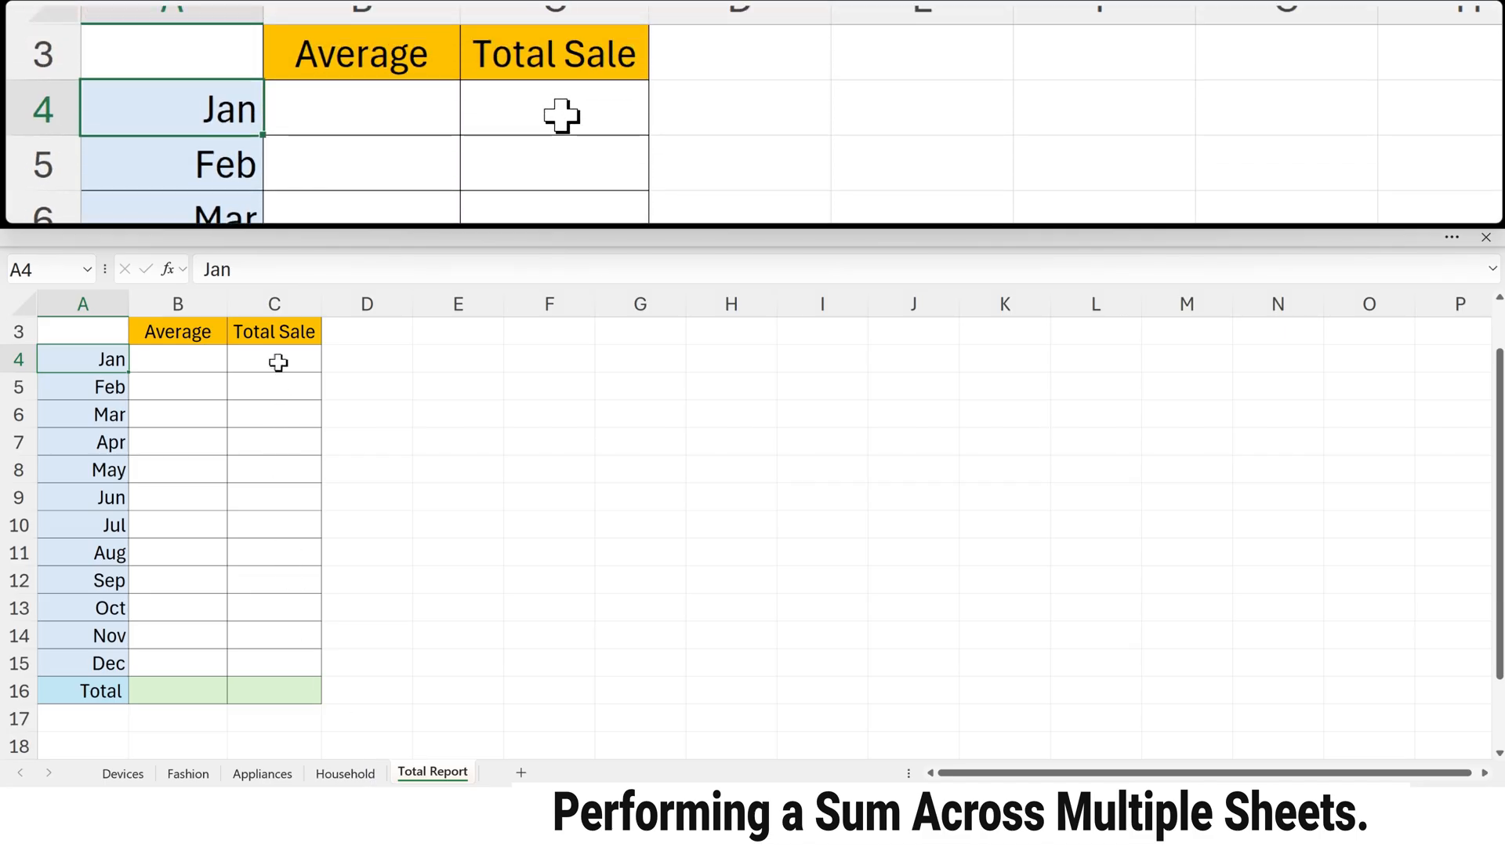
scroll(278, 362, "up", 1)
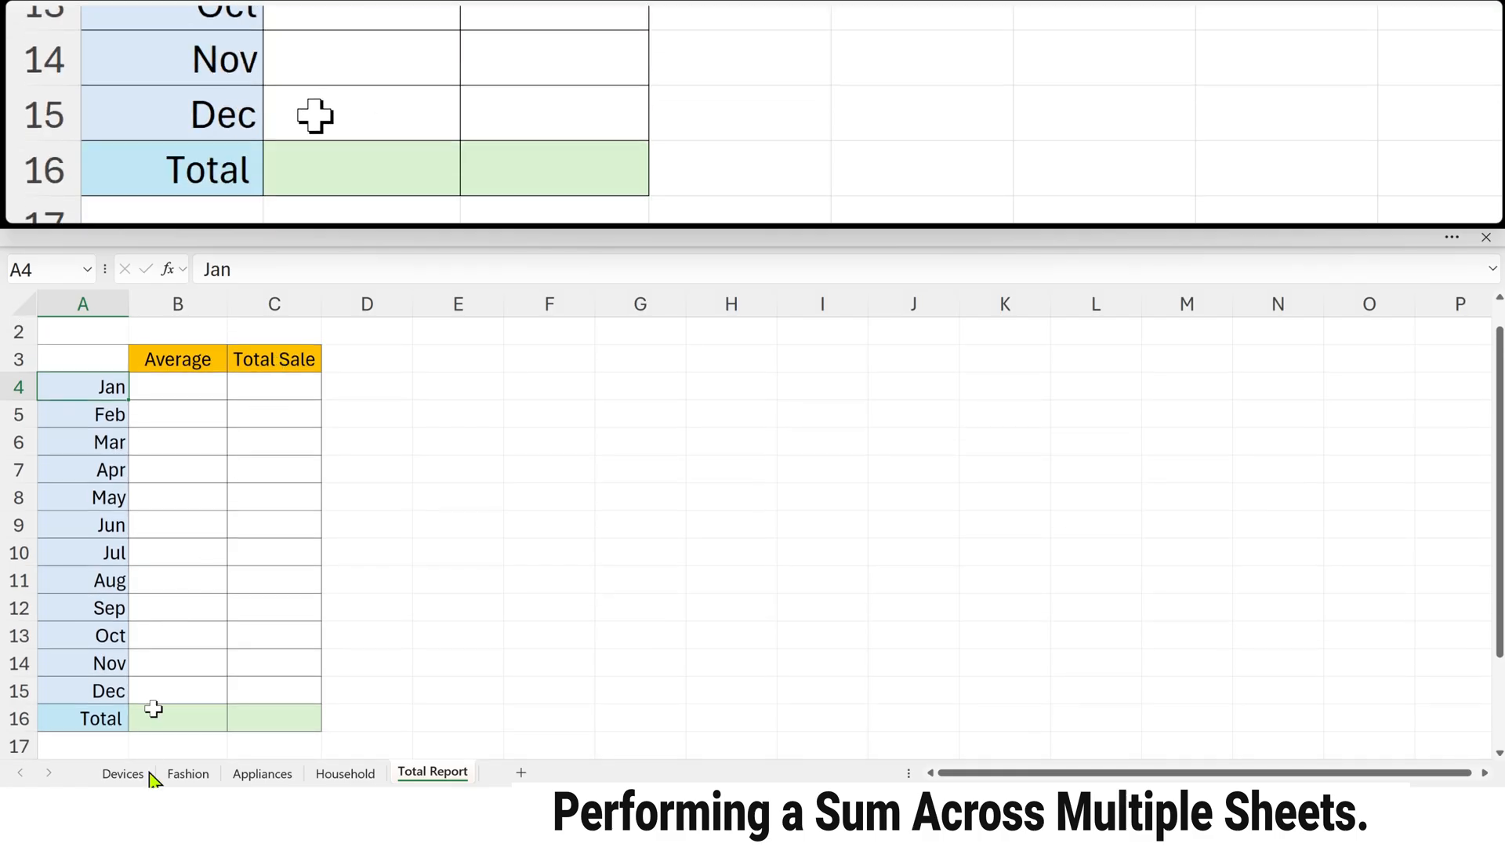
left_click(145, 776)
left_click(192, 359)
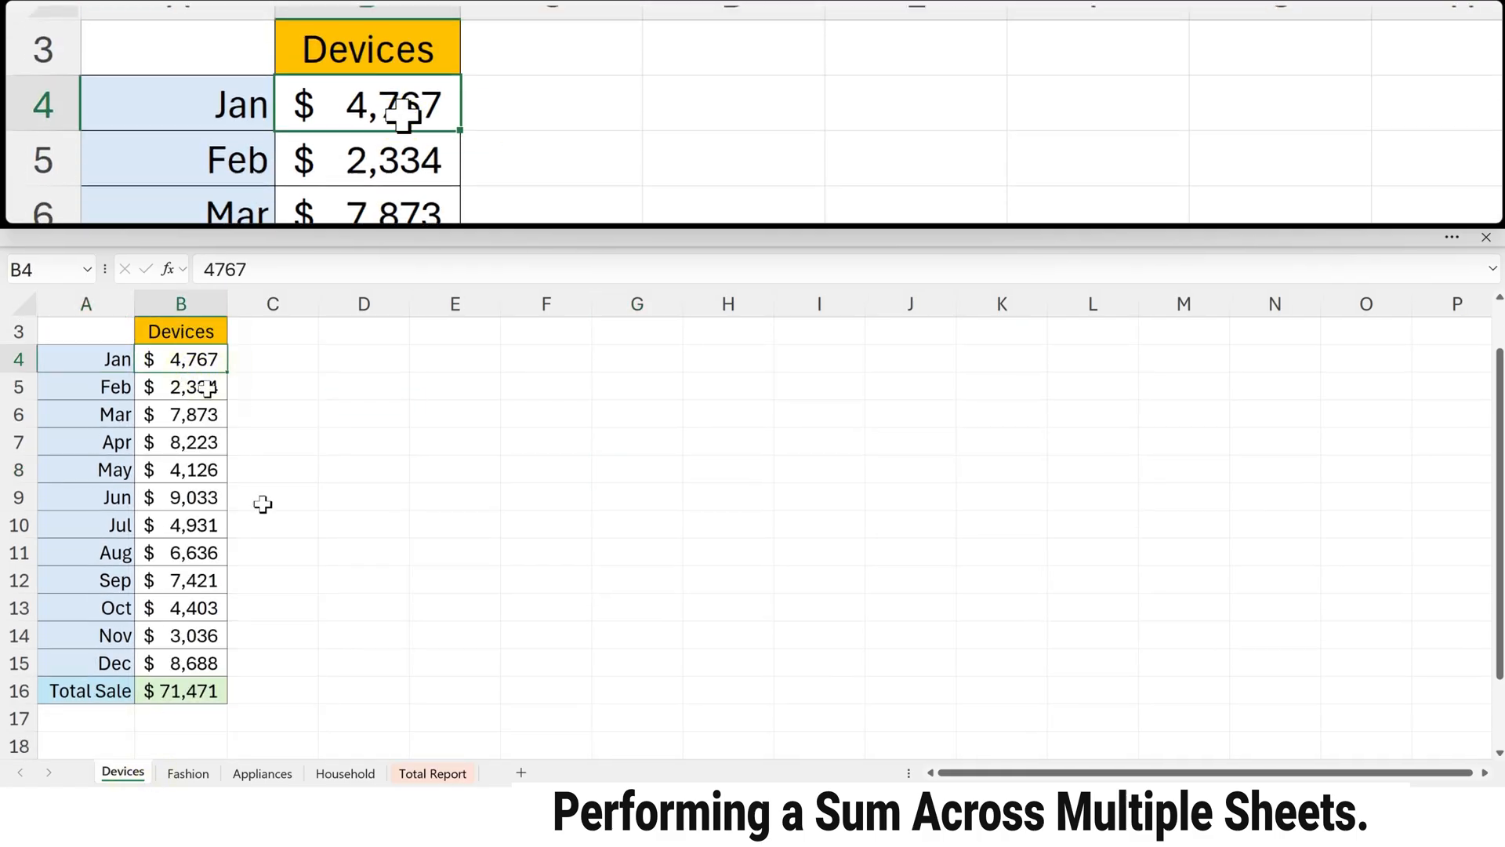
Step: In C4 of the Total Report sheet, enter a 3D SUM of cell B4 across the Devices through Household sheets and check the formula
left_click(430, 774)
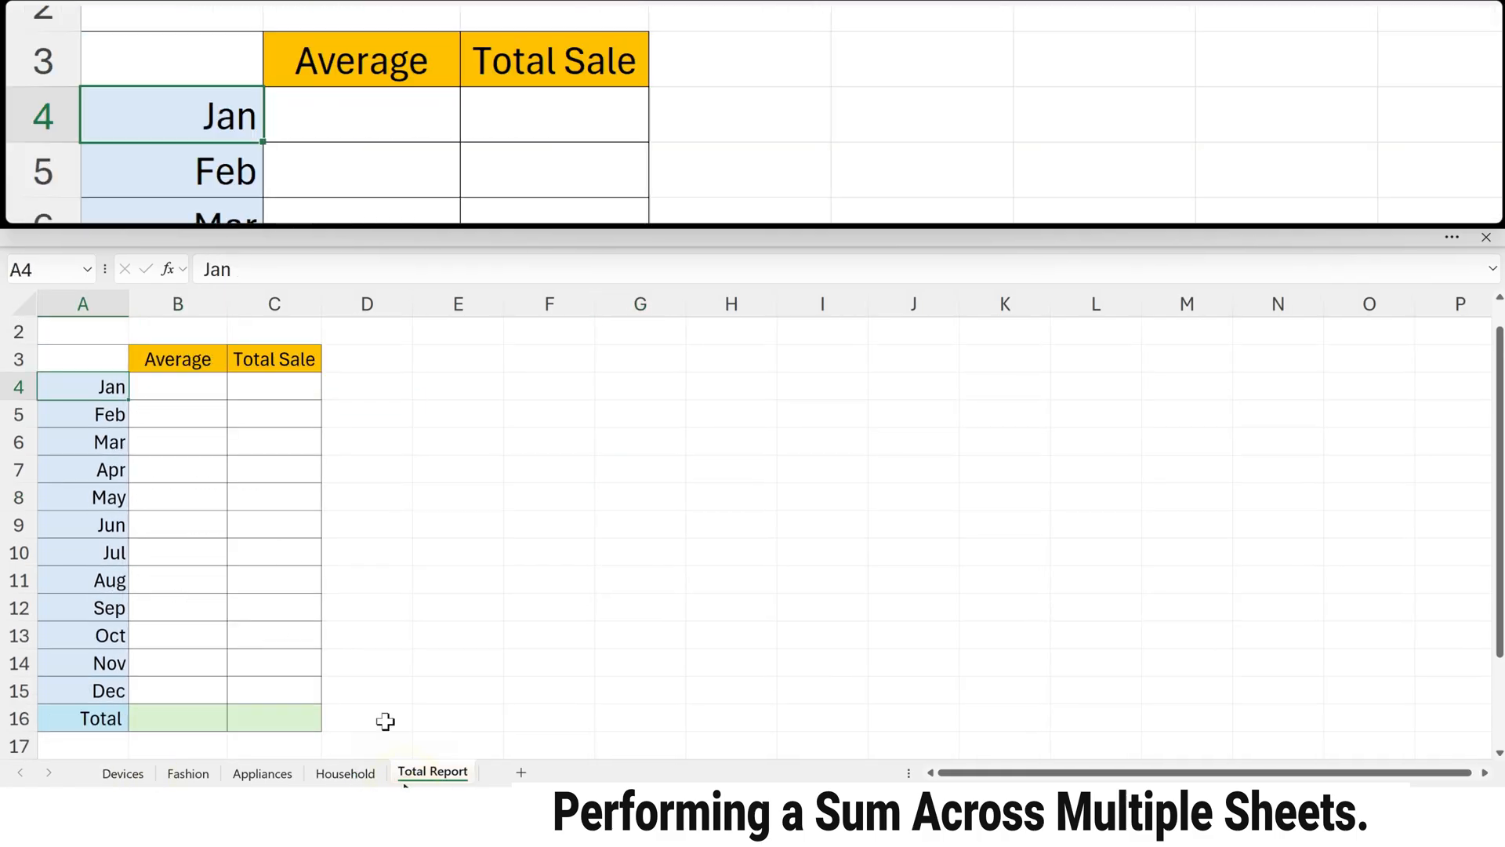
double_click(259, 390)
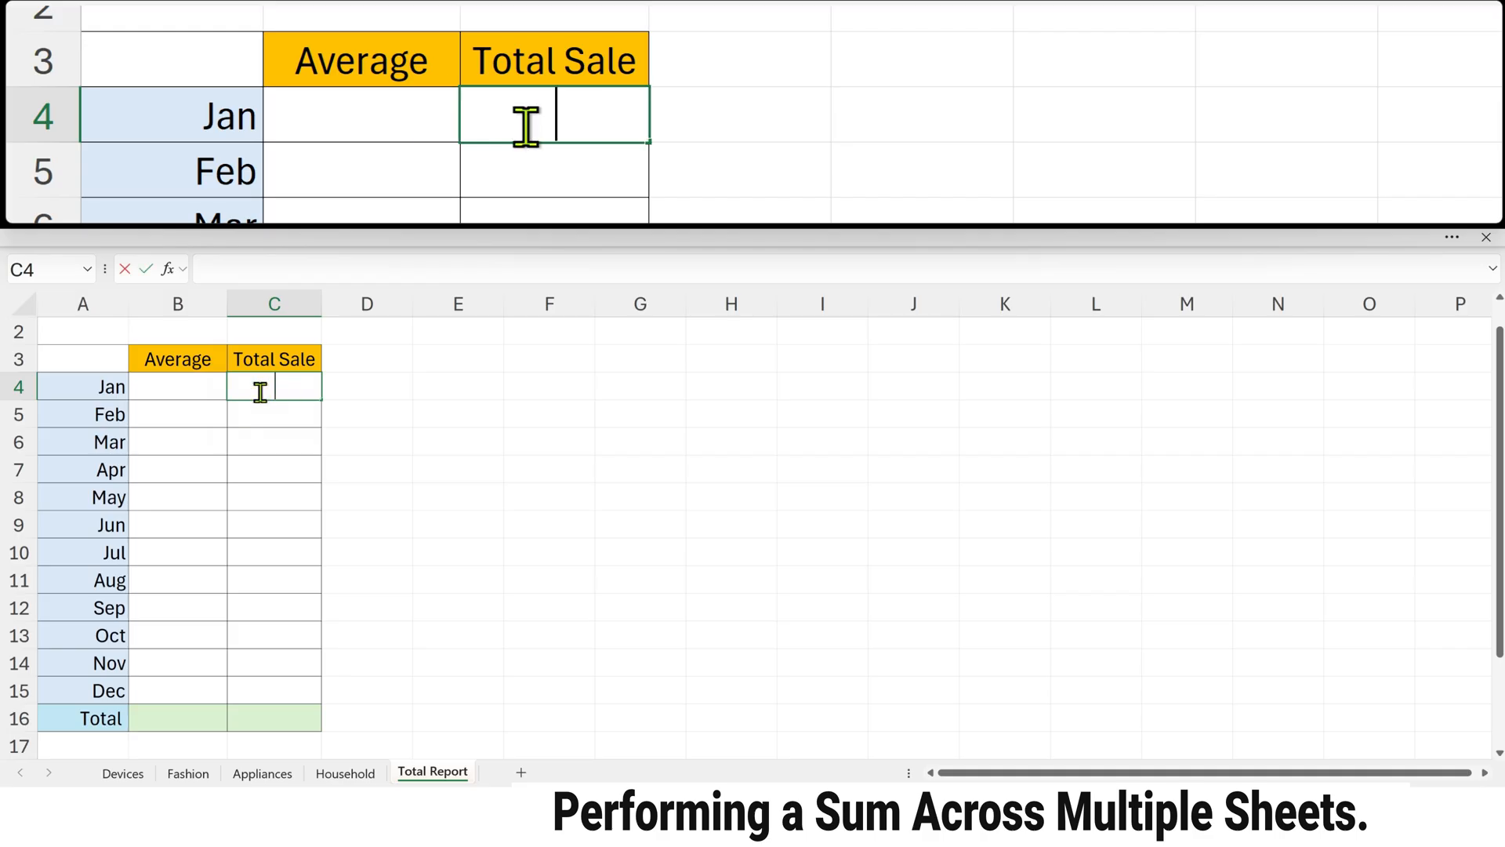
type("=")
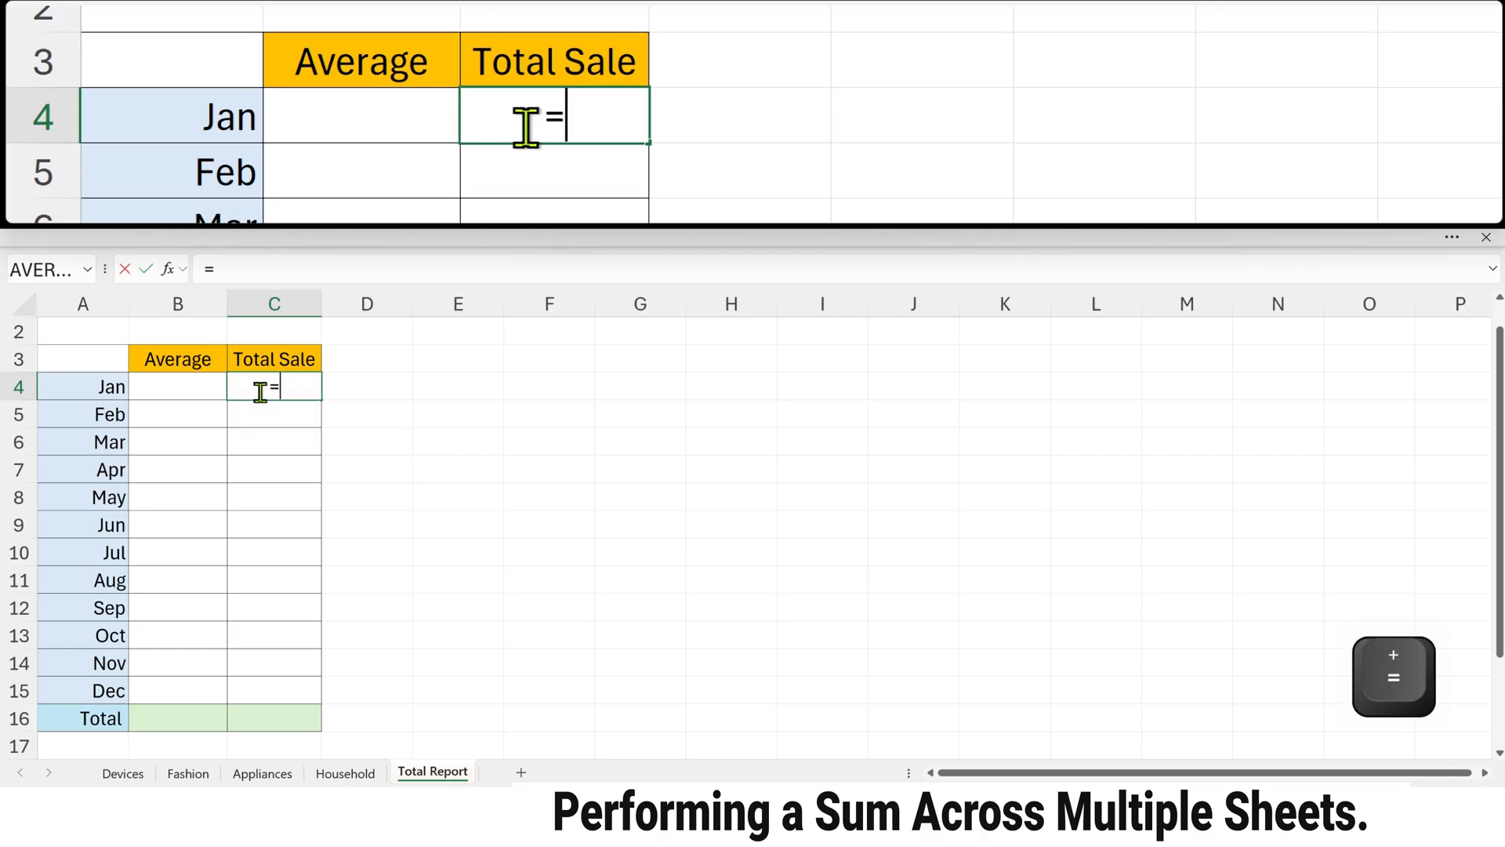
type("s")
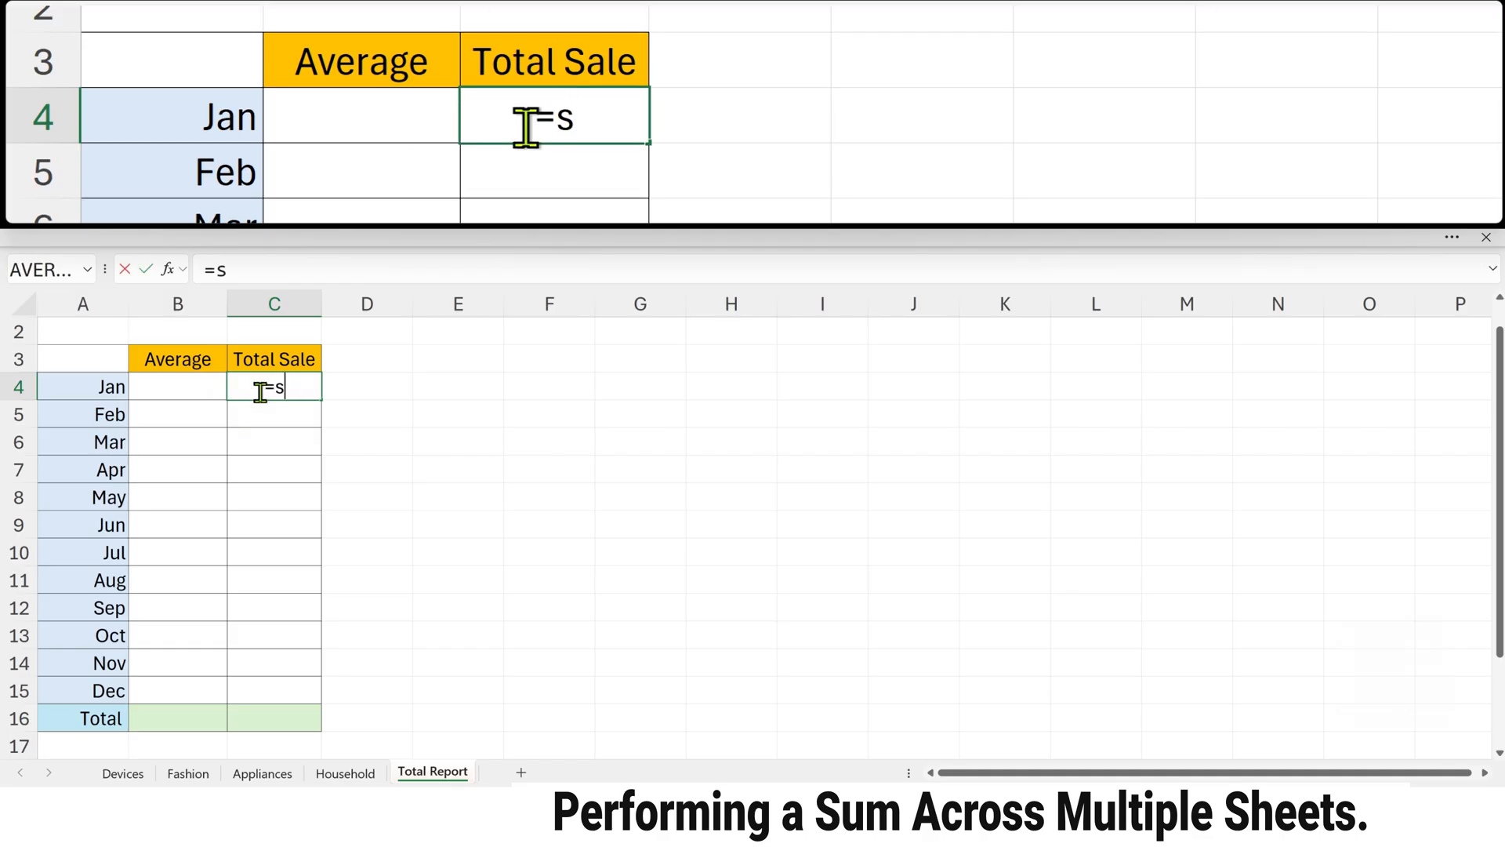
type("um")
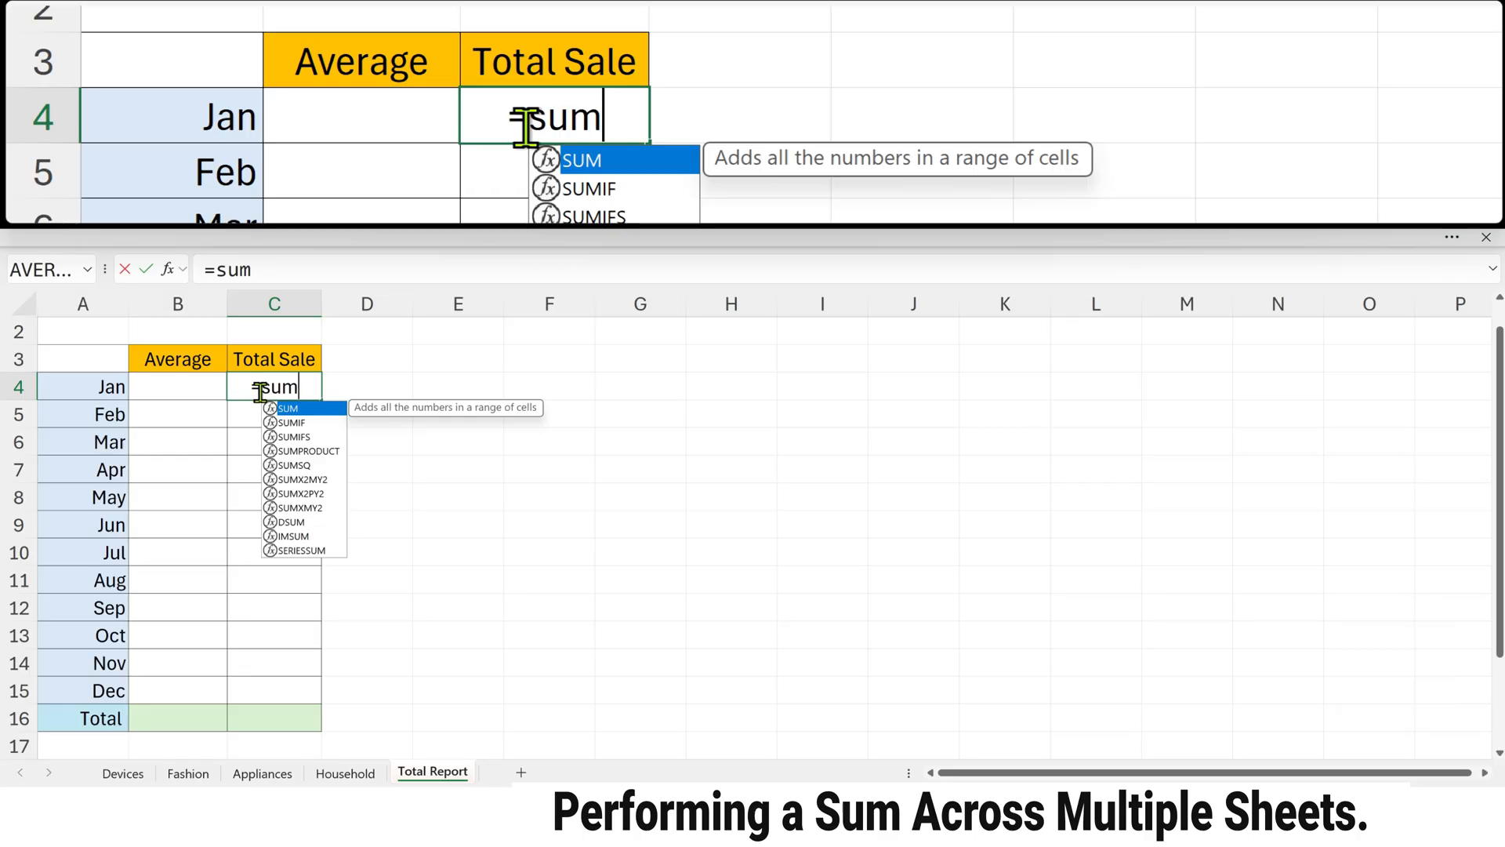
key("Tab")
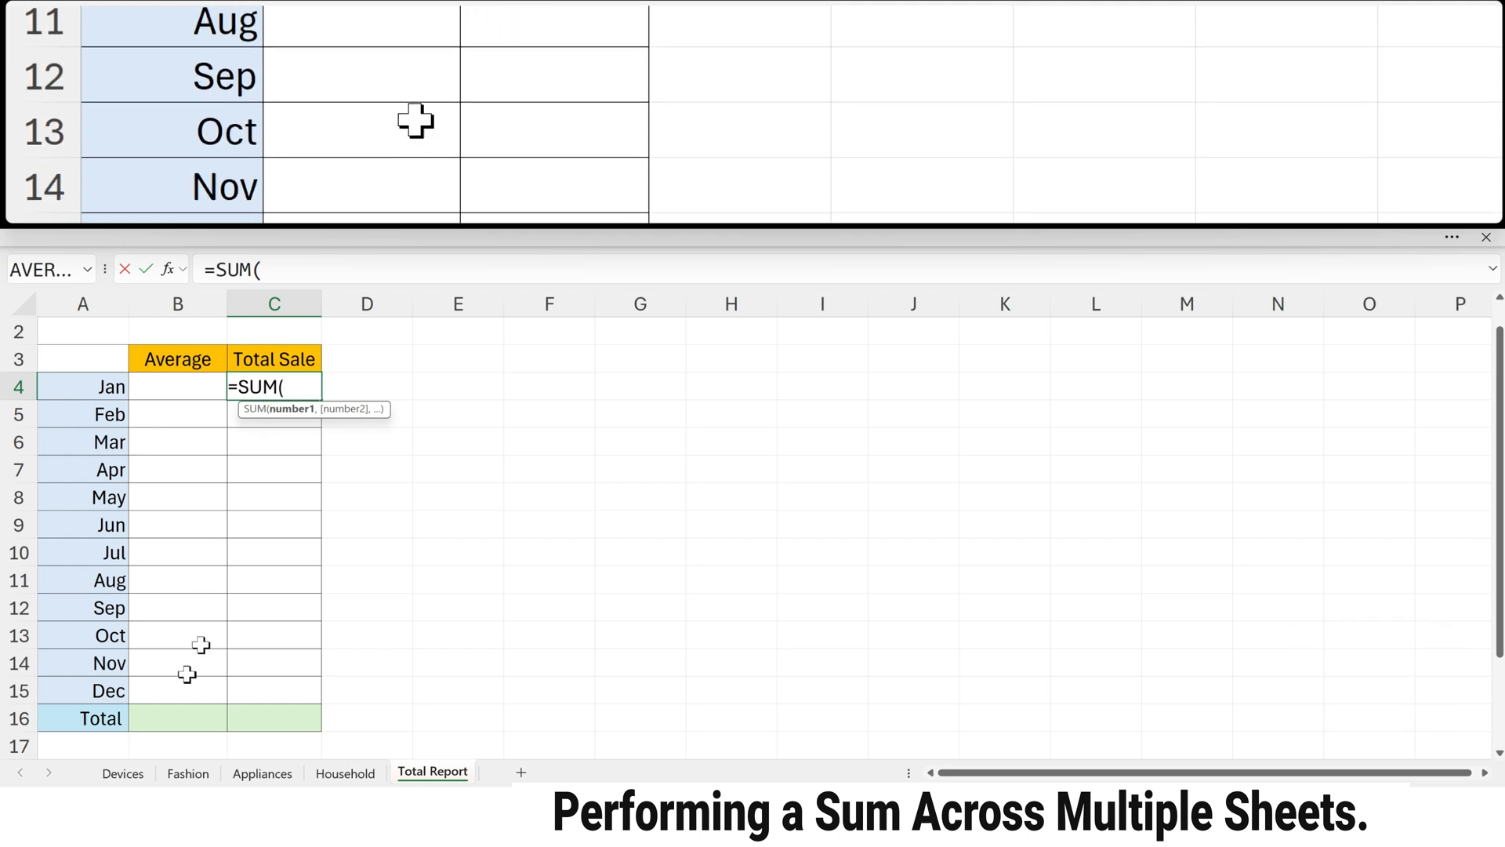
left_click(138, 775)
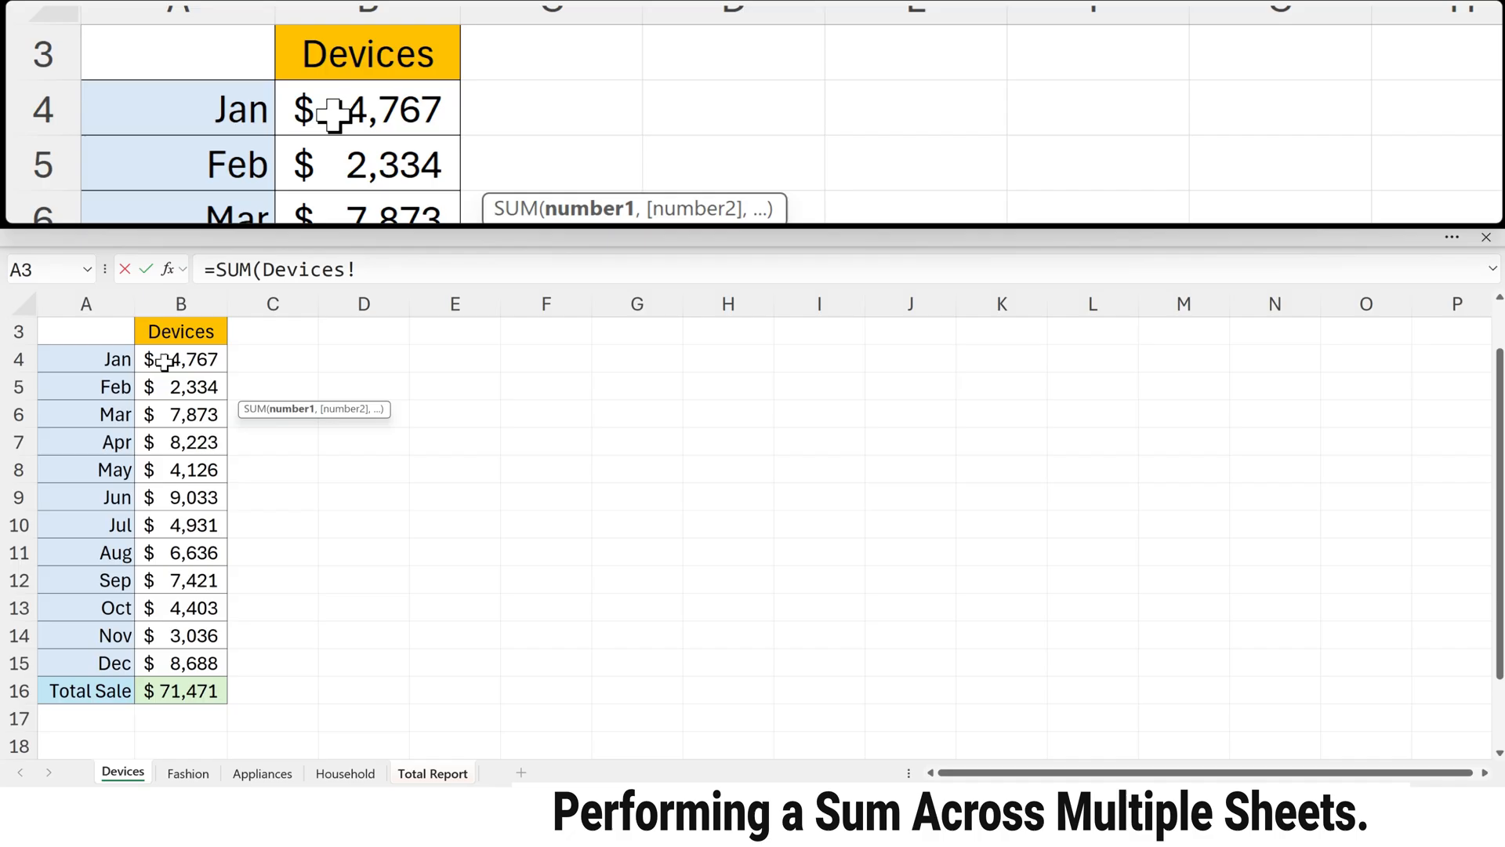
left_click(164, 361)
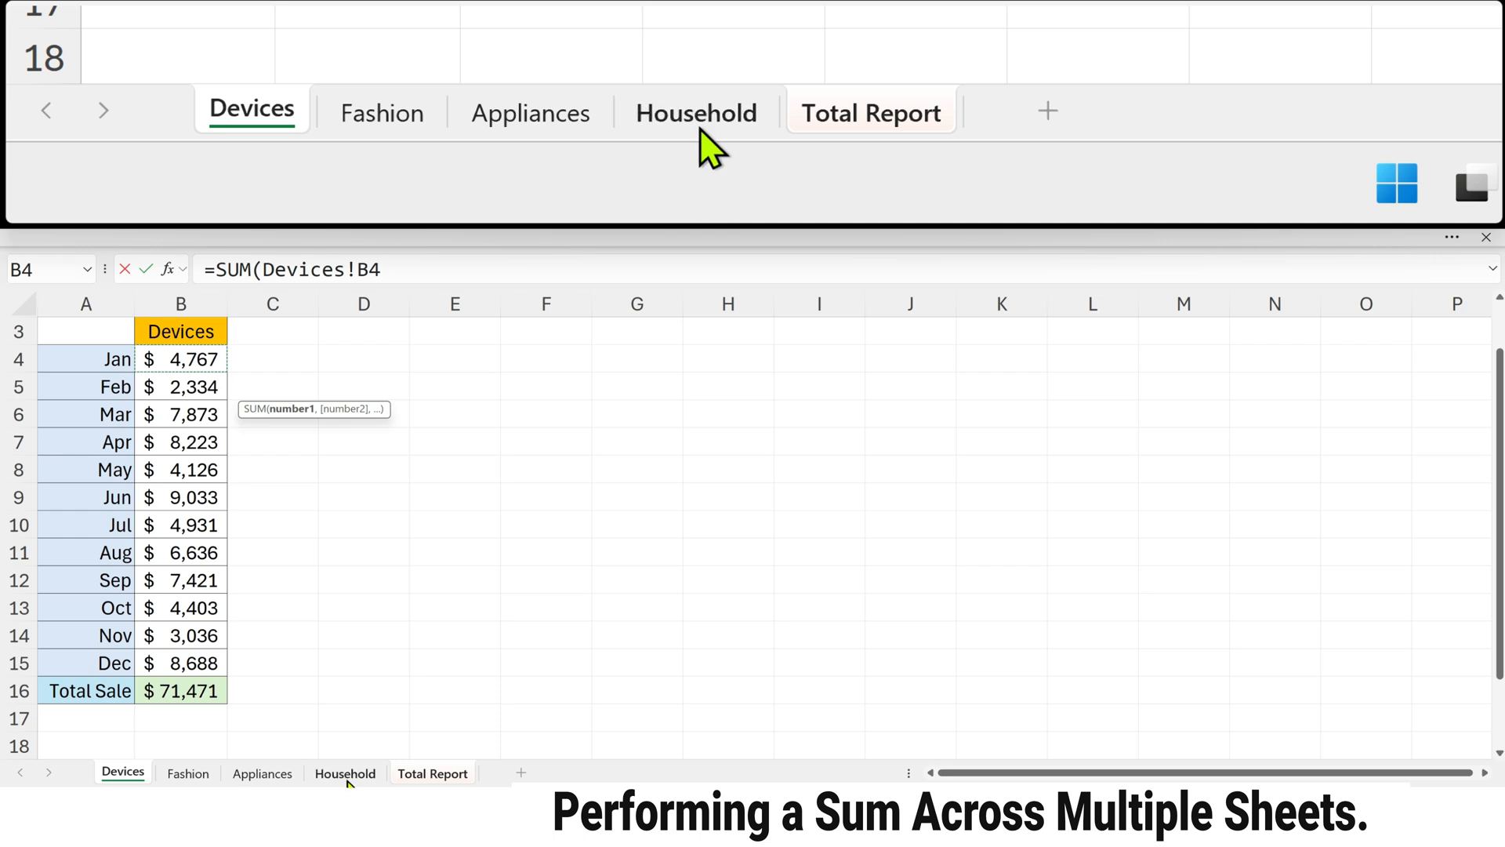
key("shift")
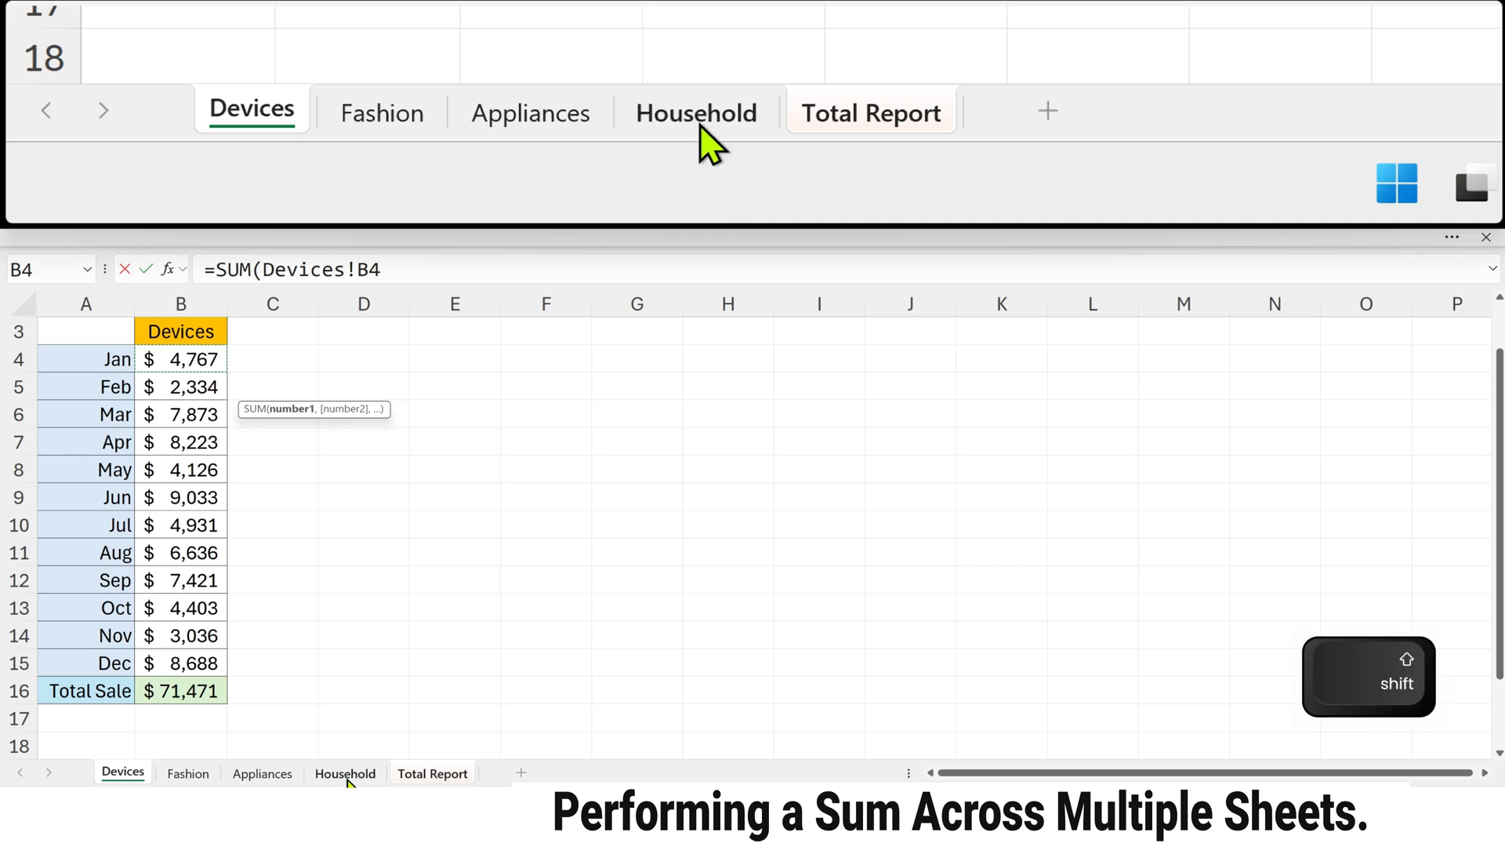
left_click(345, 774, "shift")
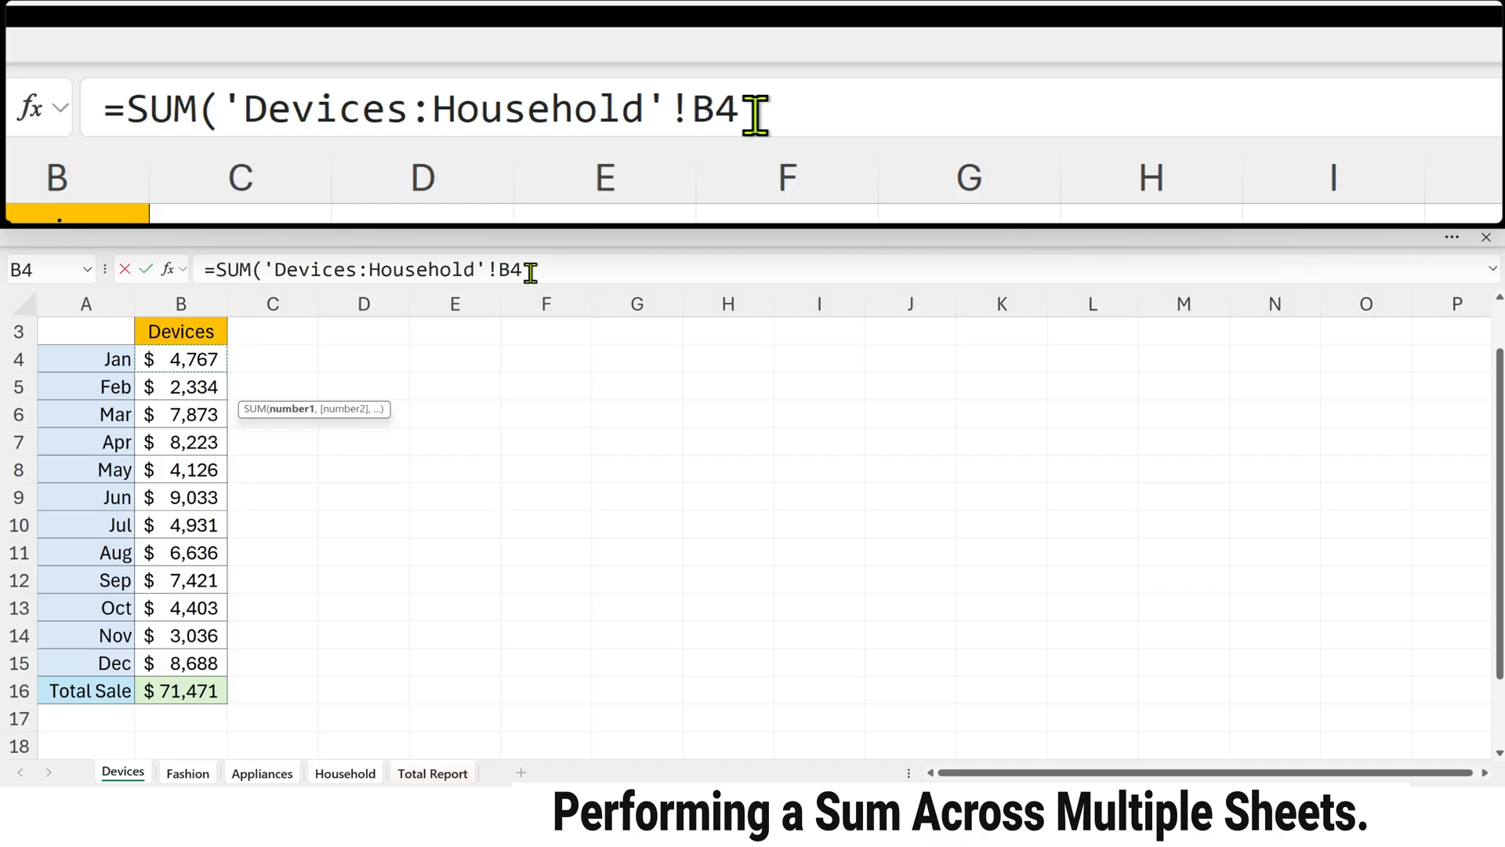
key("Return")
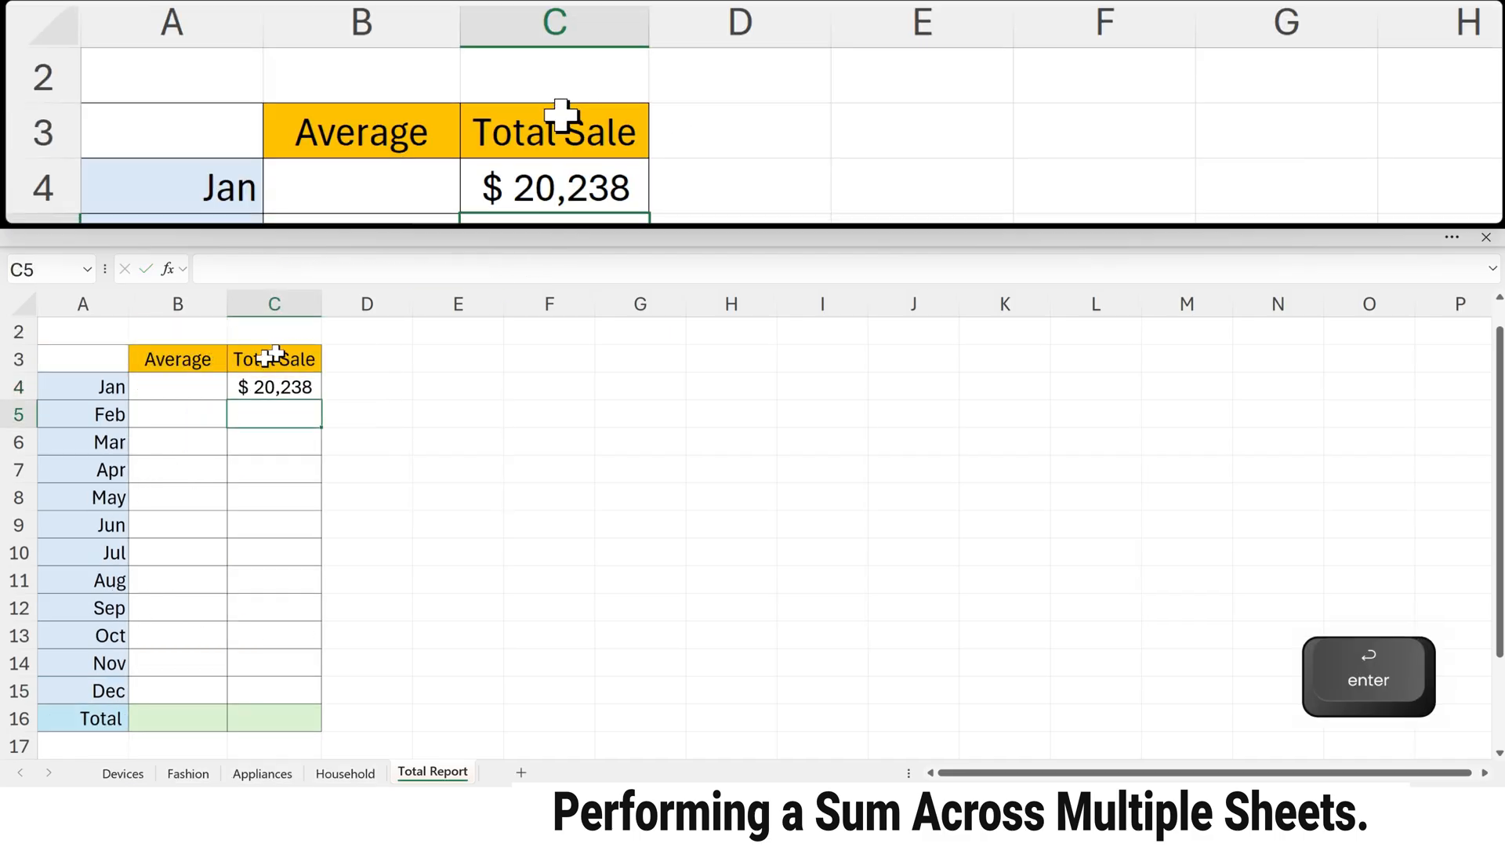
left_click(251, 387)
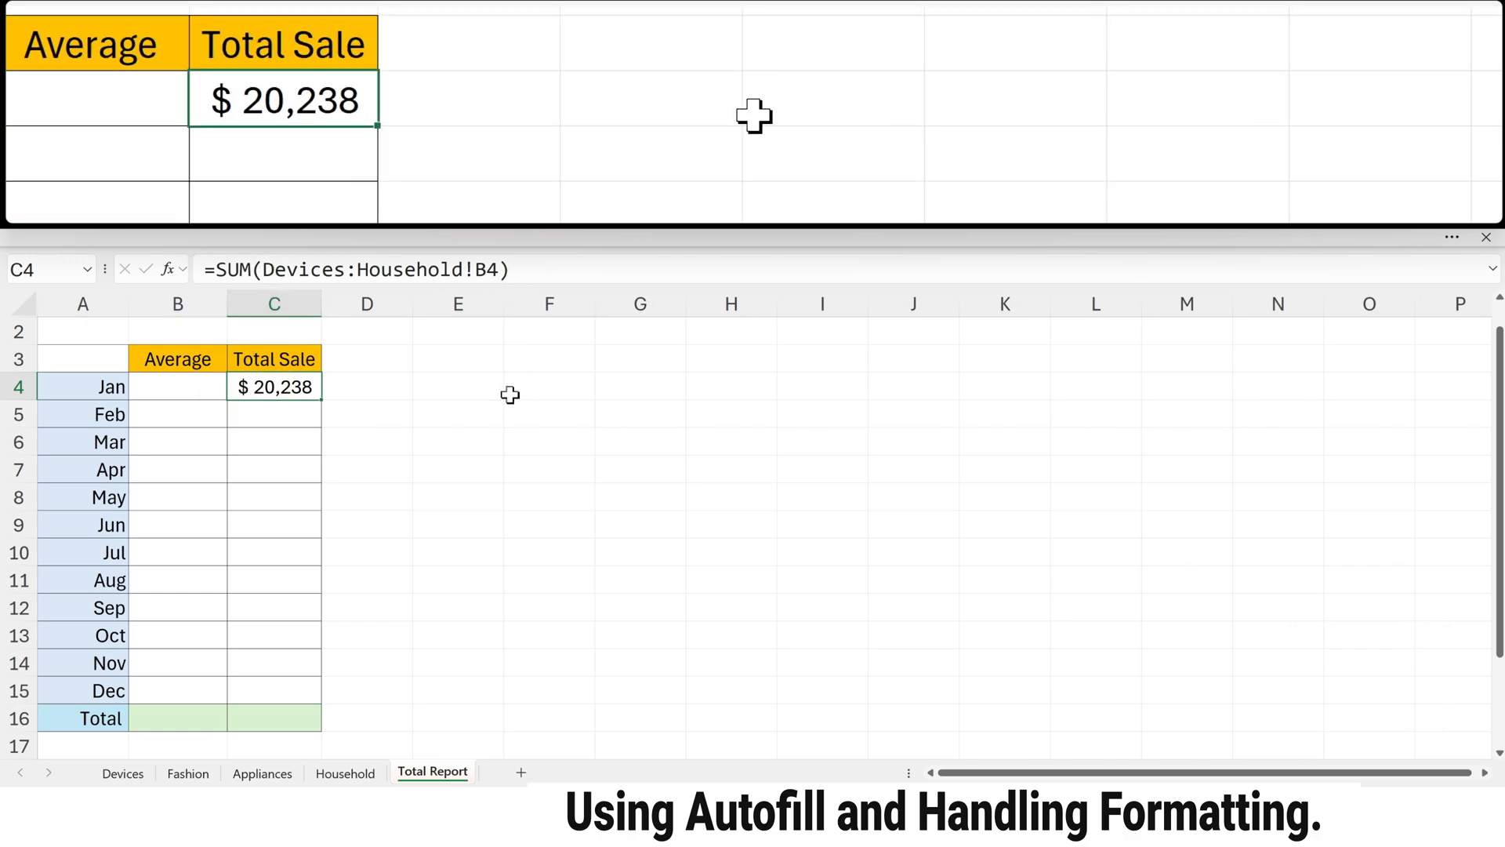
Step: In C5, enter a 3D SUM of cell B5 across the Devices through Household sheets and fill it down to C16
double_click(273, 414)
type("=sum")
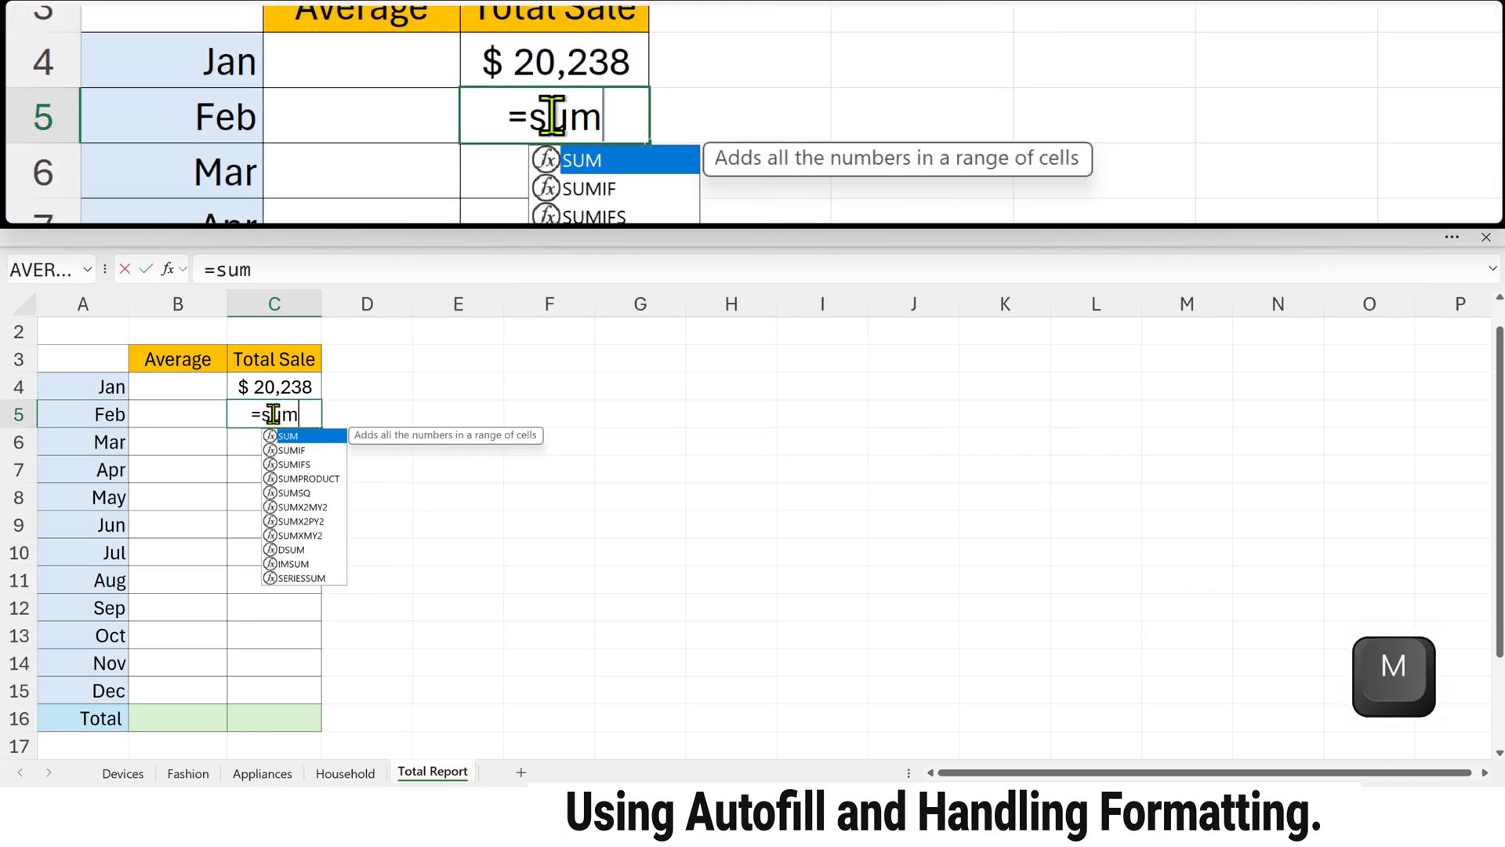
key("Tab")
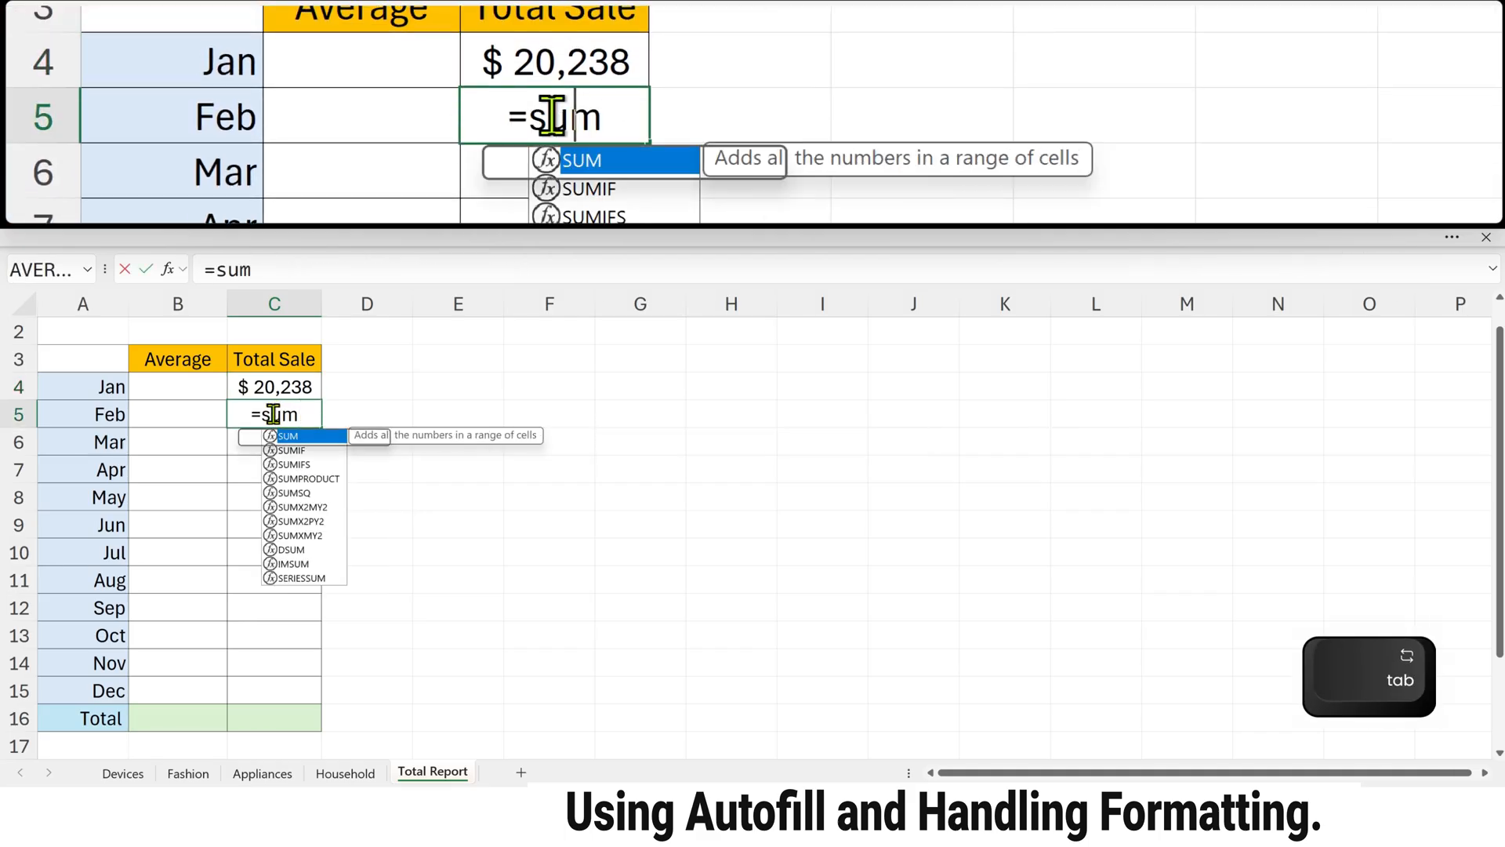
left_click(123, 773)
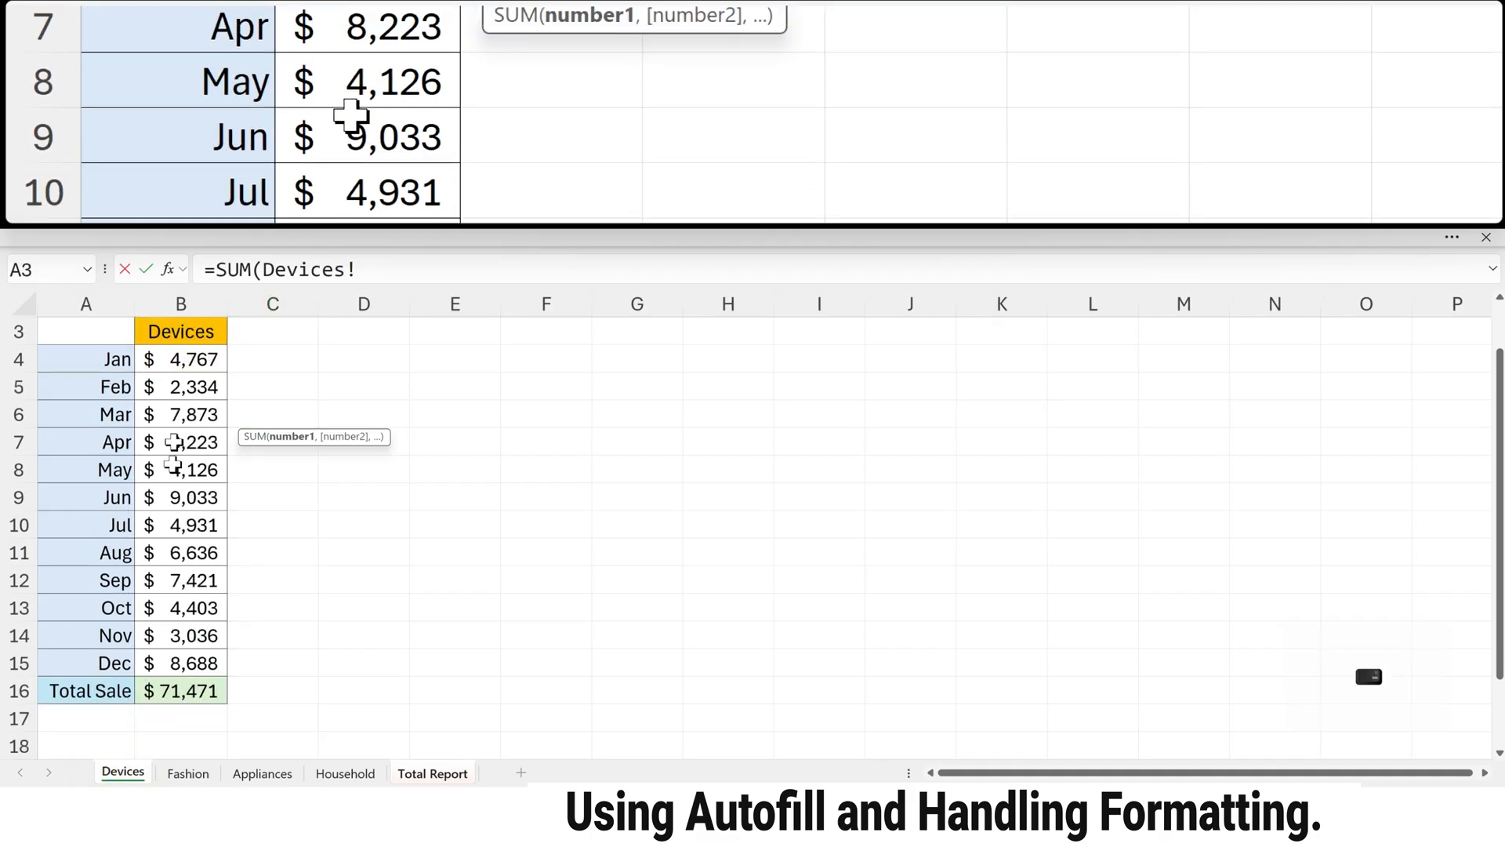
left_click(177, 387)
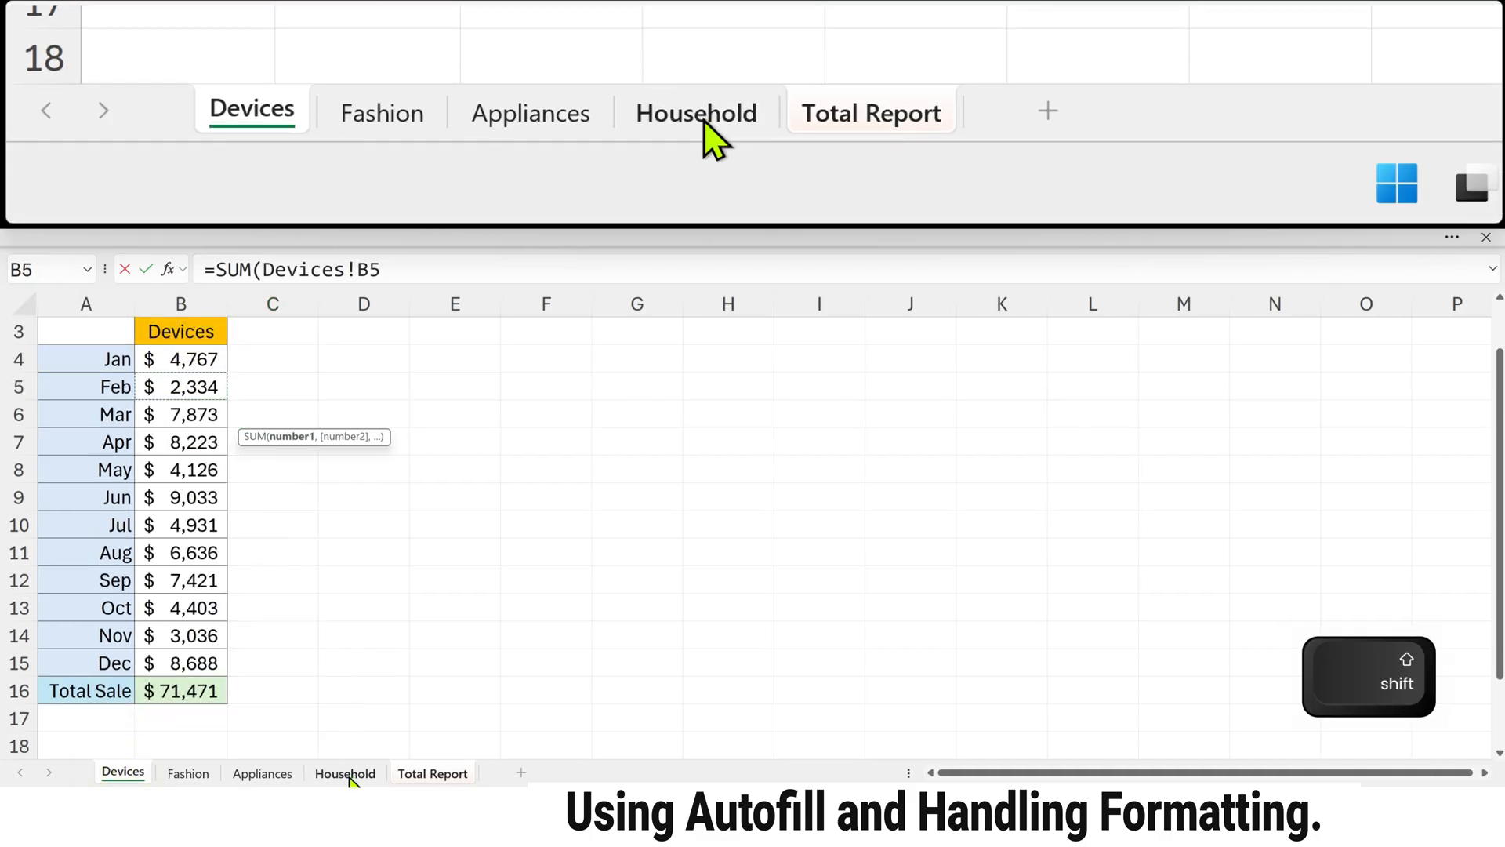
left_click(345, 773, "shift")
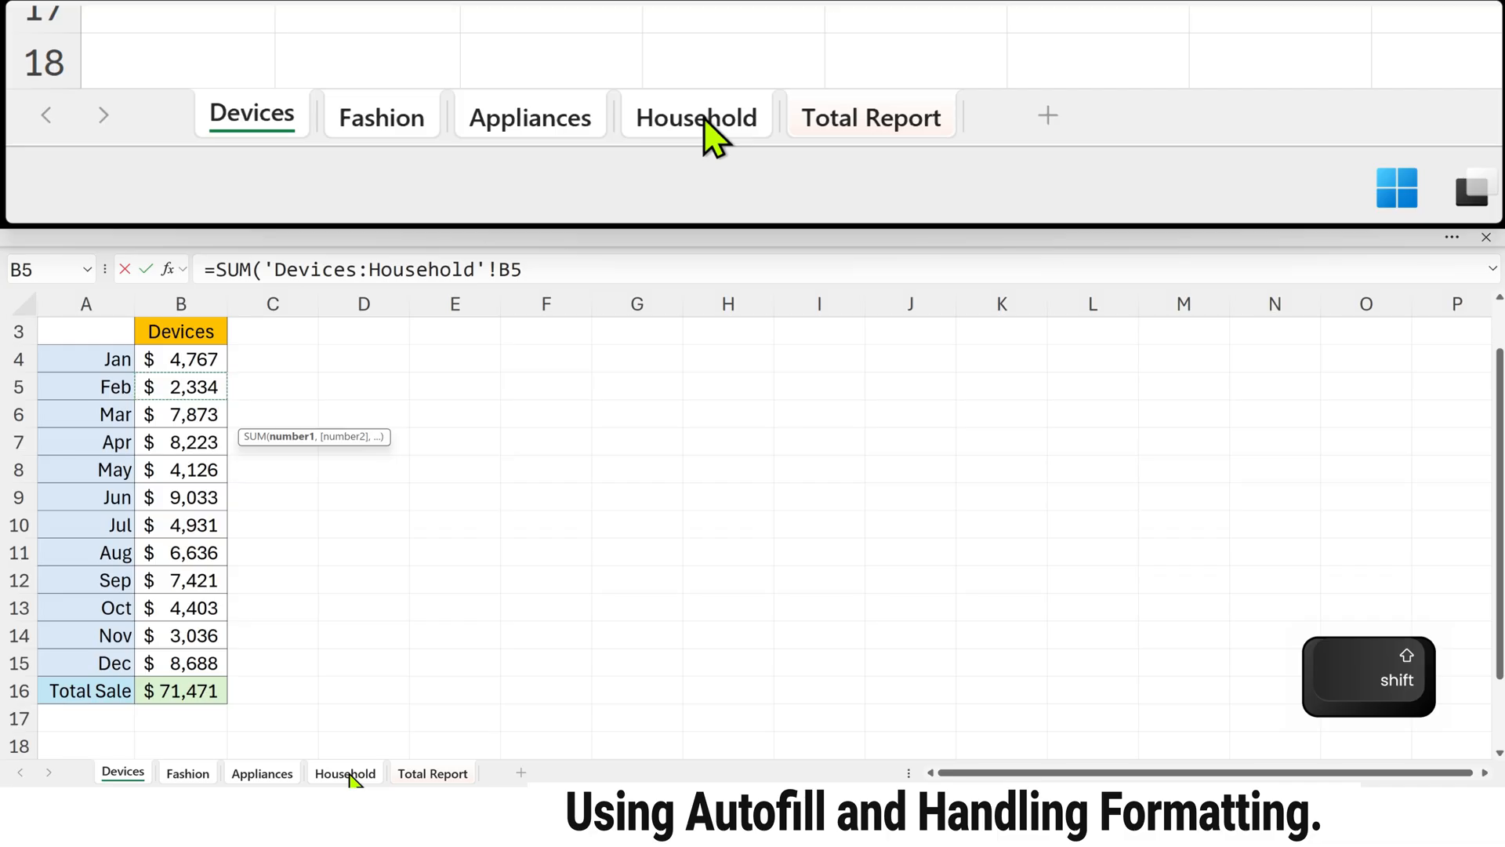
key("Return")
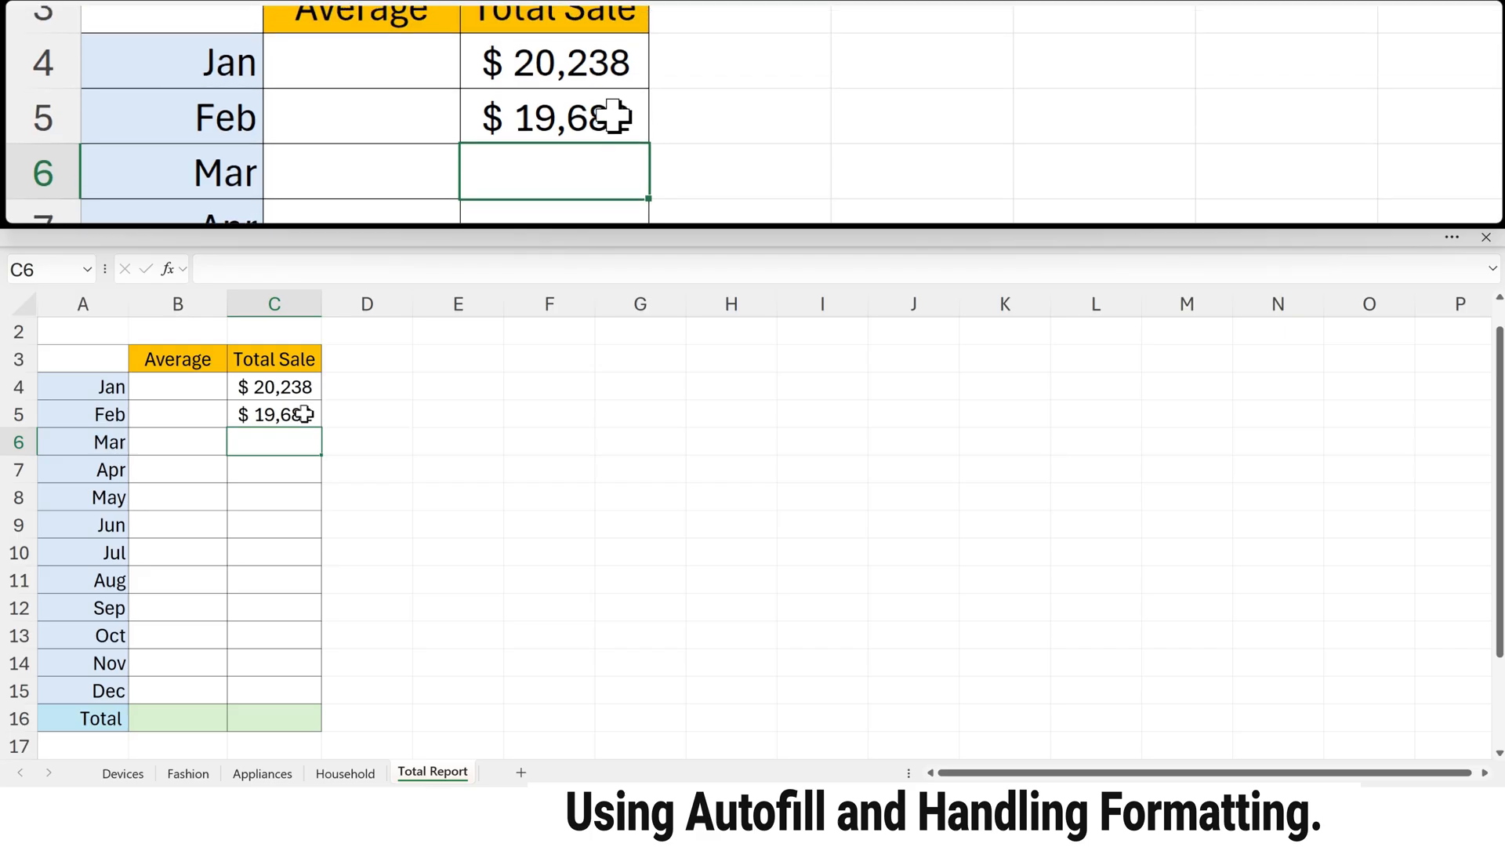
left_click(314, 413)
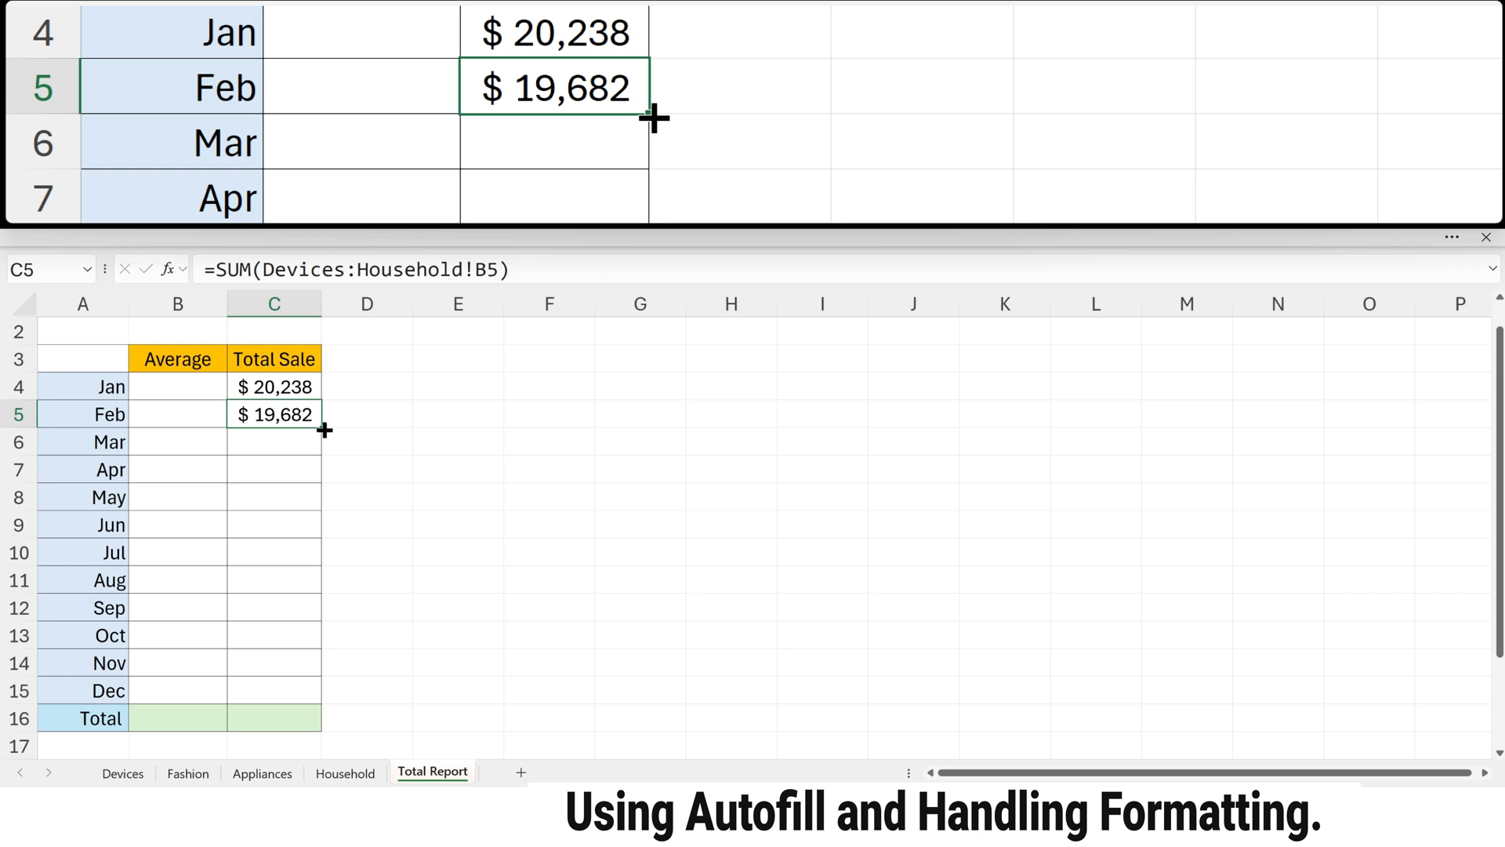
left_click_drag(324, 430, 326, 718)
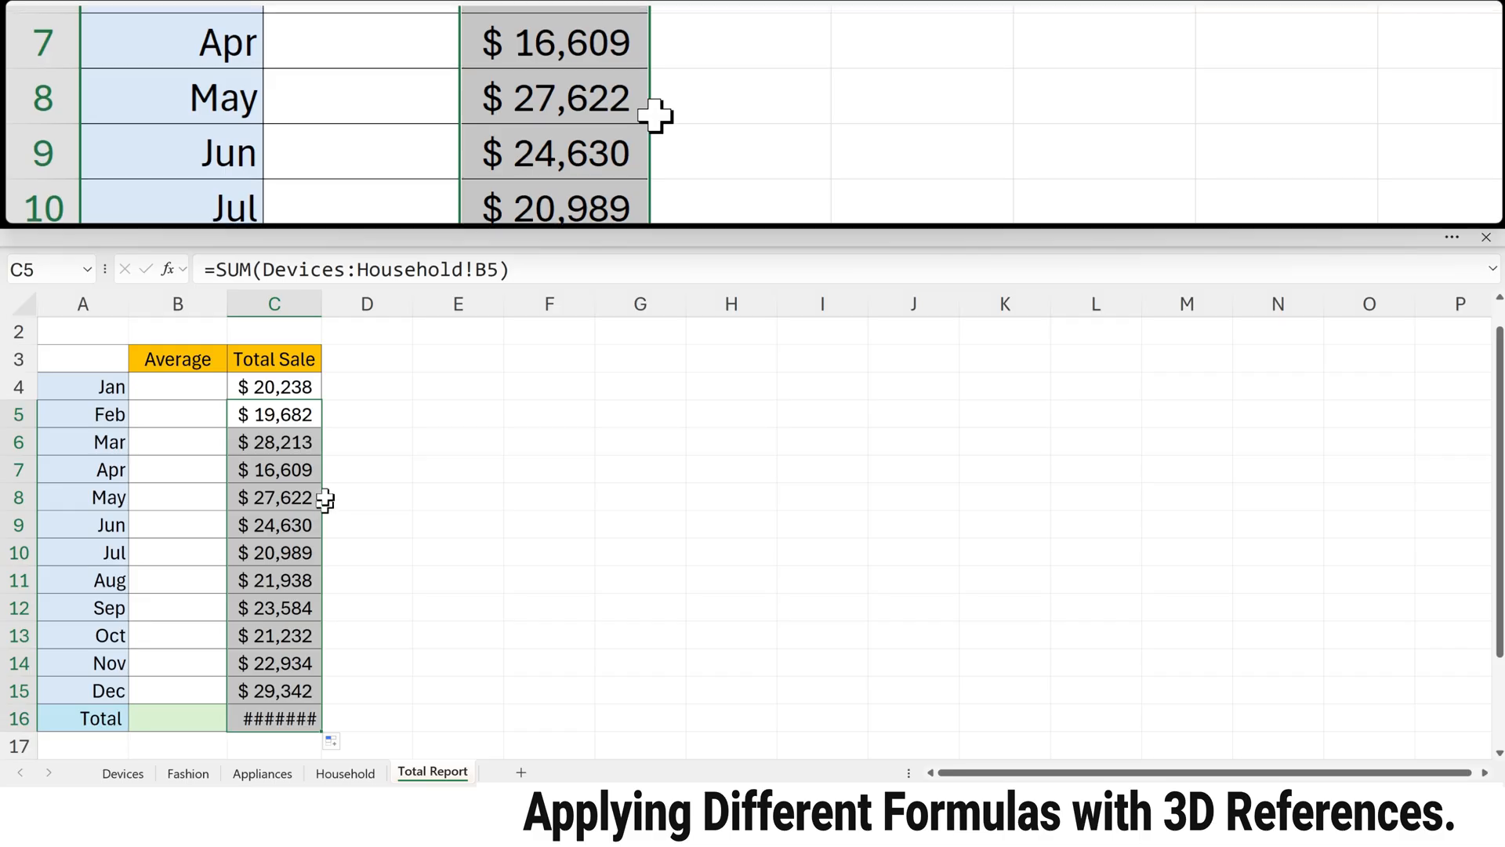
Step: In B4, enter a 3D AVERAGE of cell B4 across the Devices through Household sheets and fill it down to B16
left_click(163, 391)
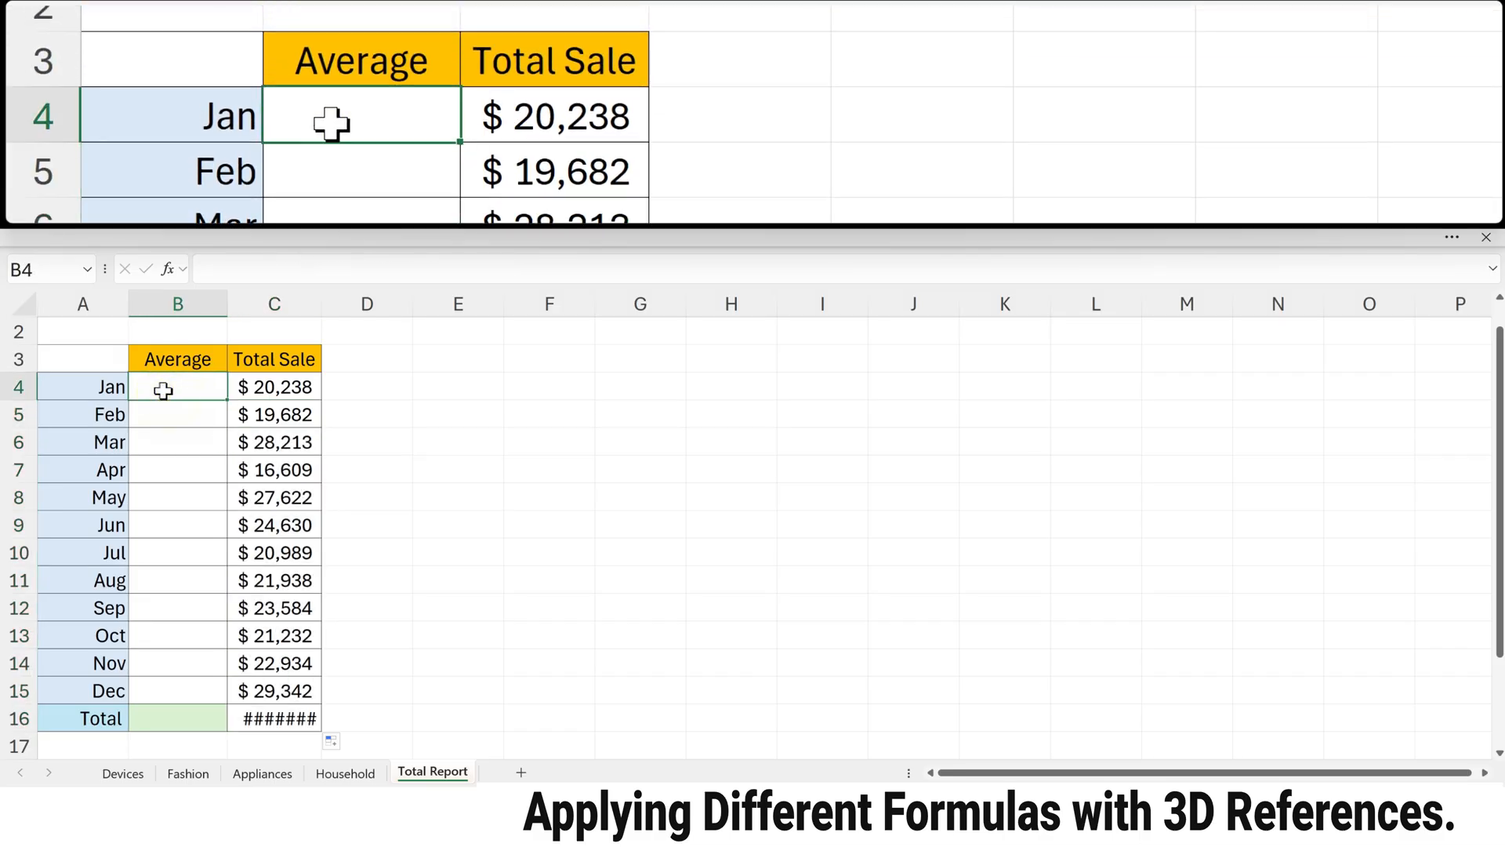
double_click(163, 391)
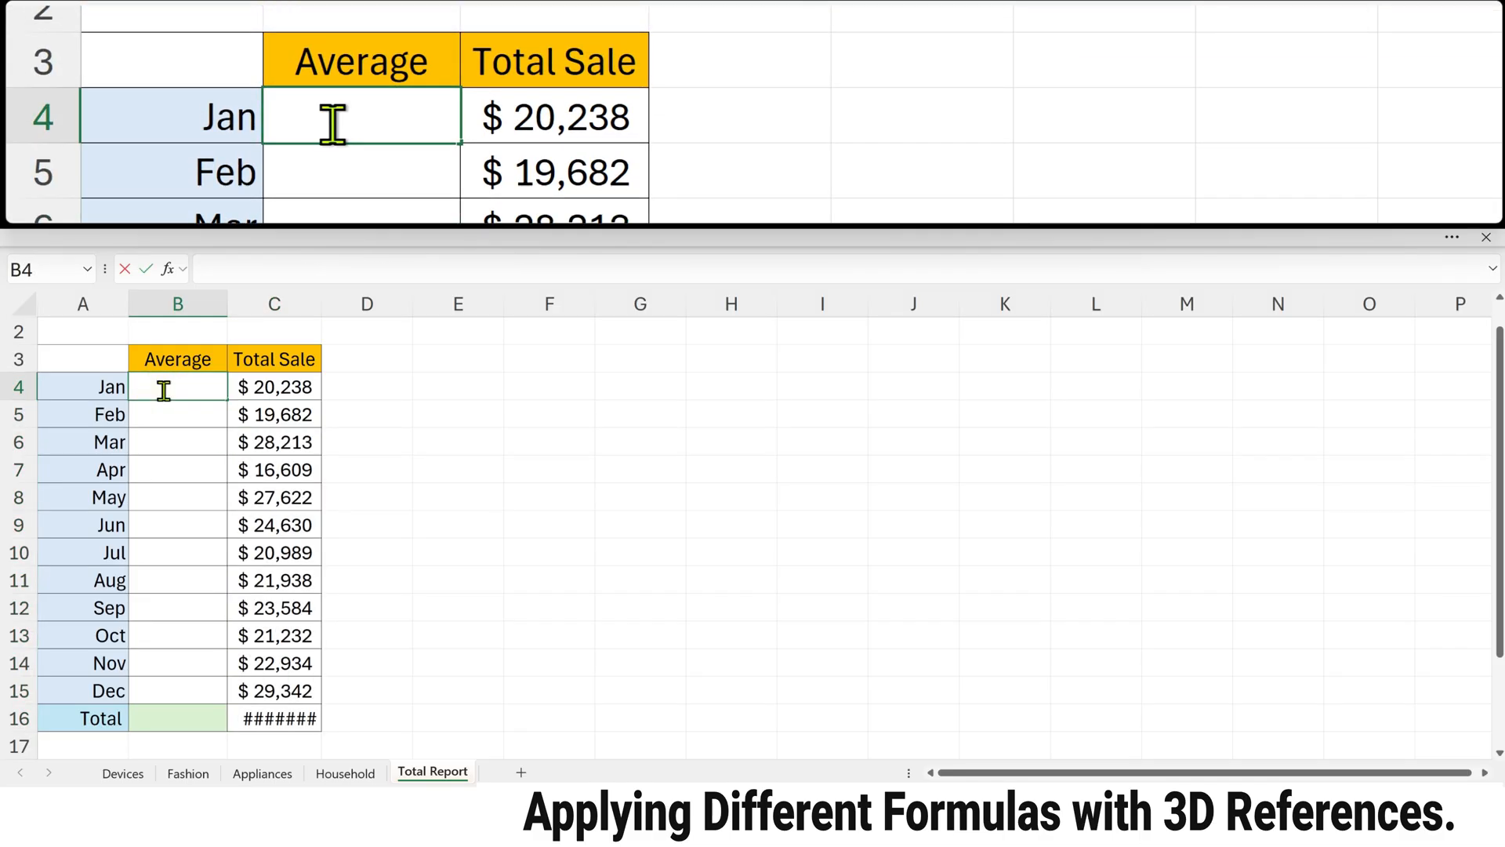
type("=ave")
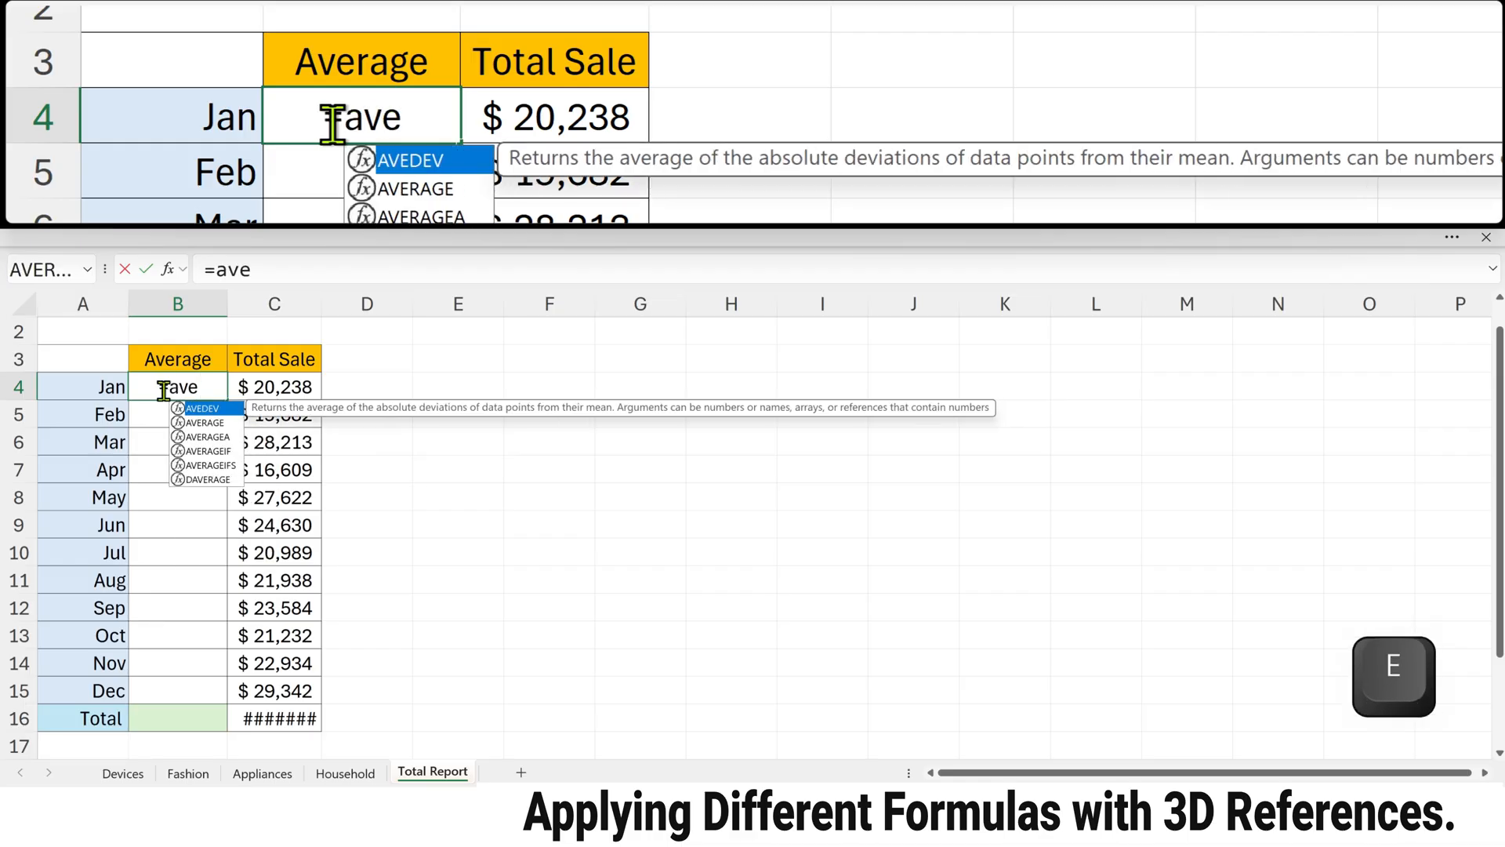
key("Down")
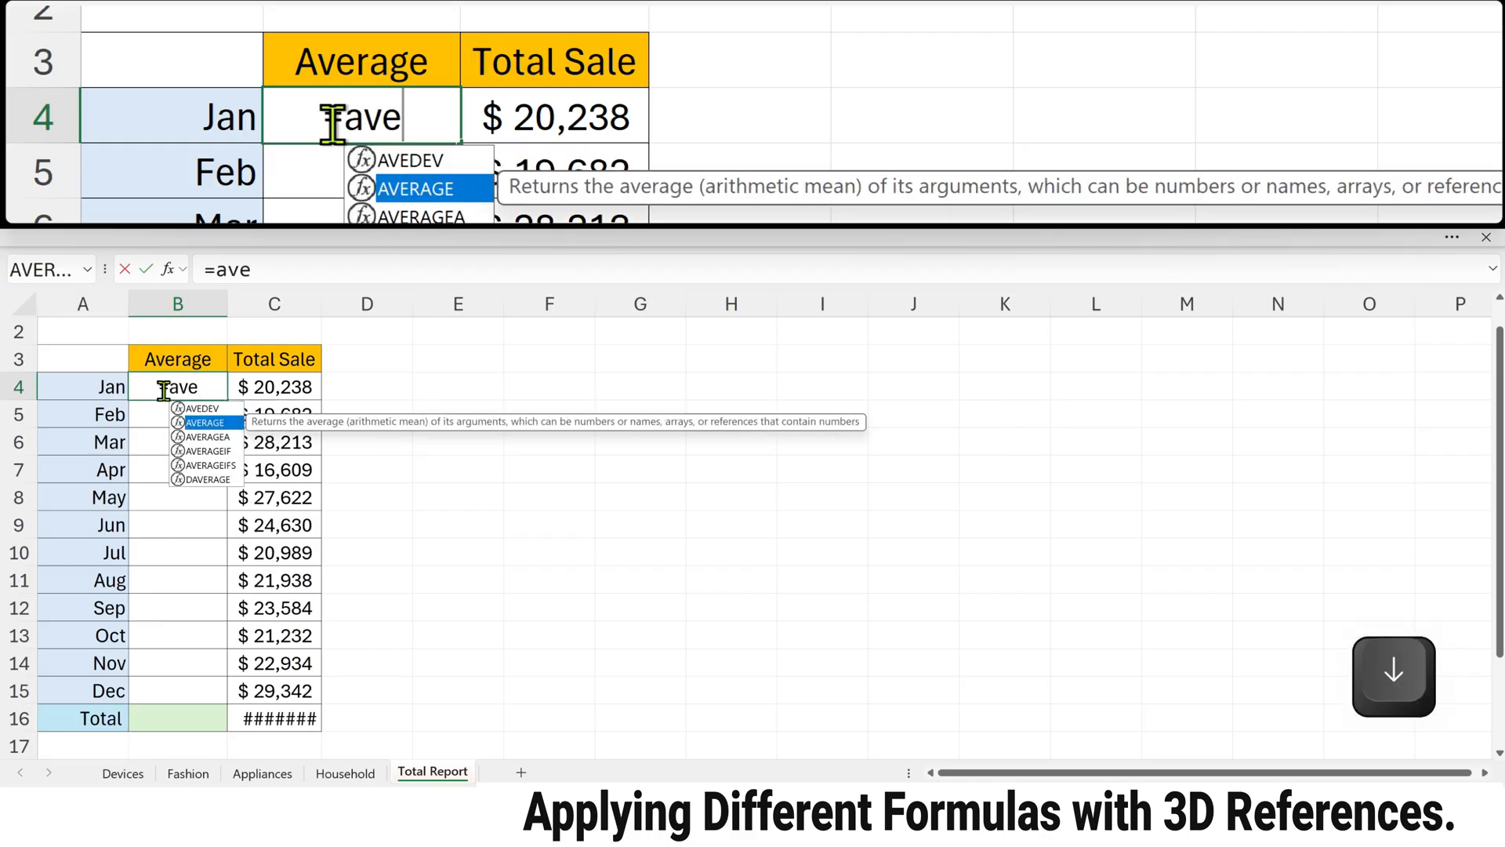
key("Tab")
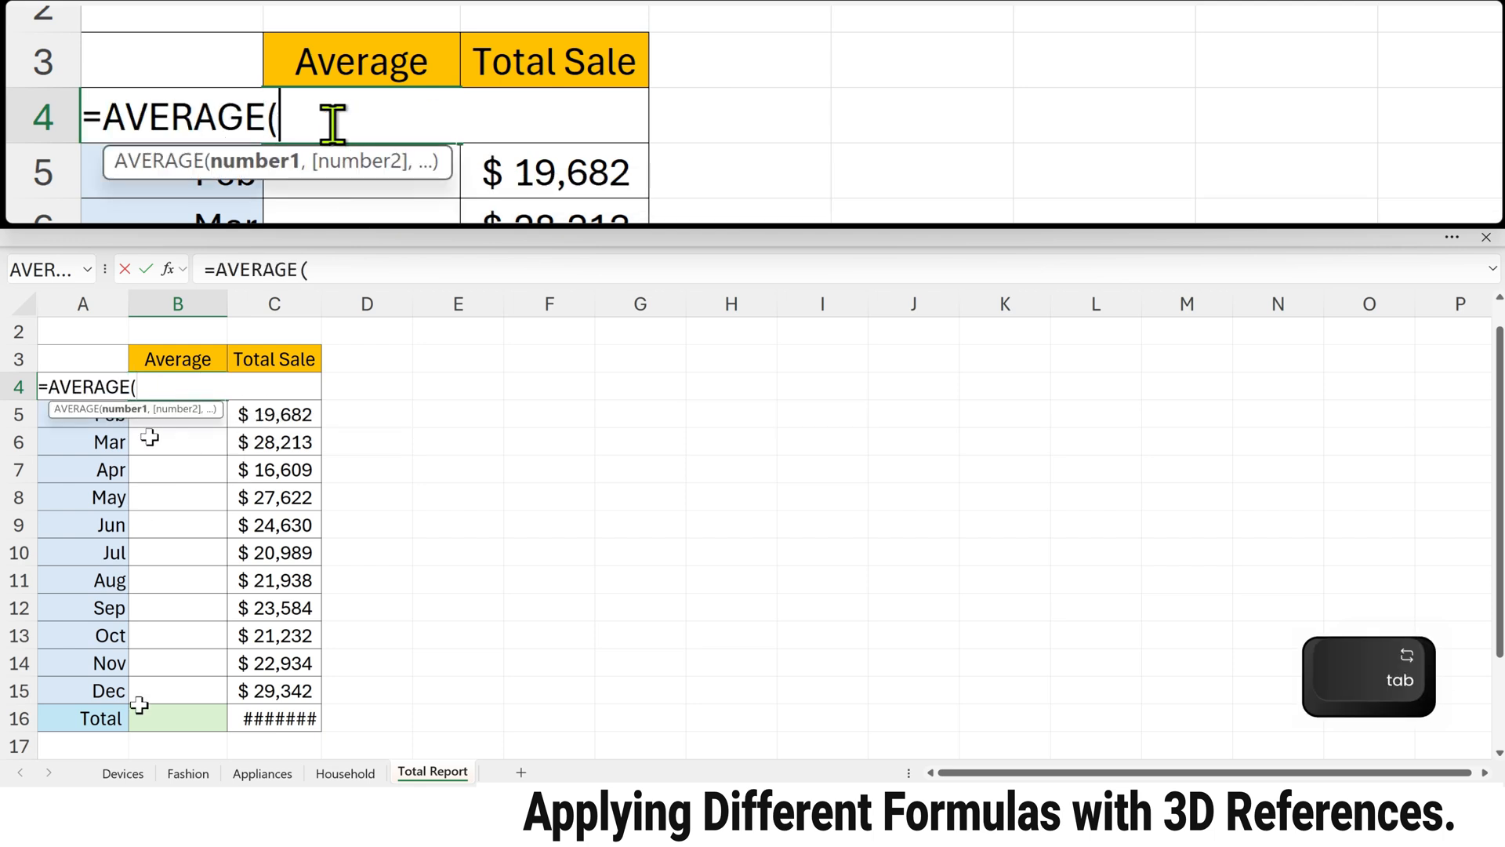
left_click(123, 774)
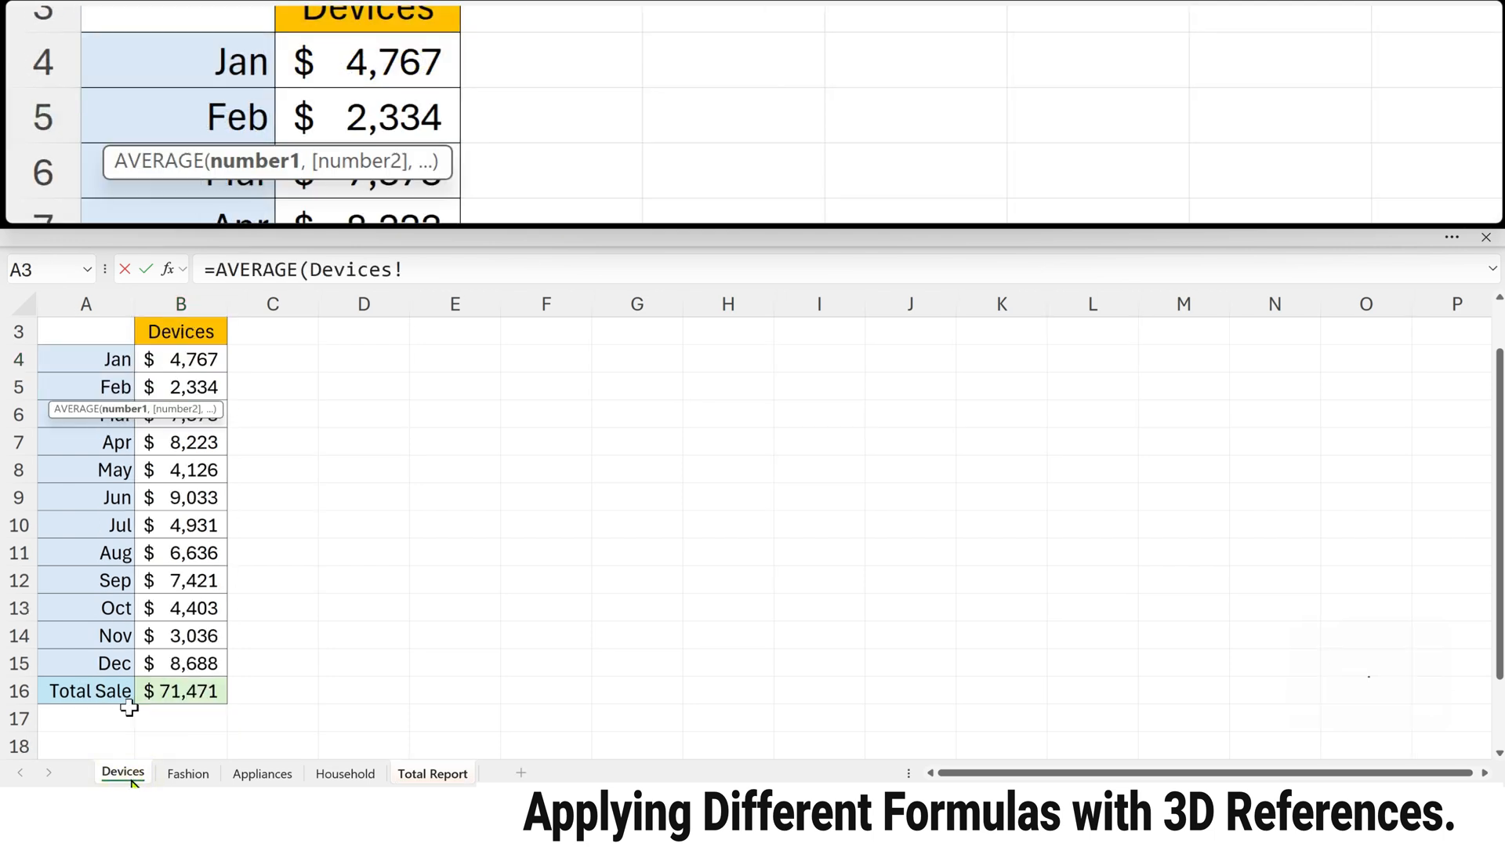
left_click(161, 358)
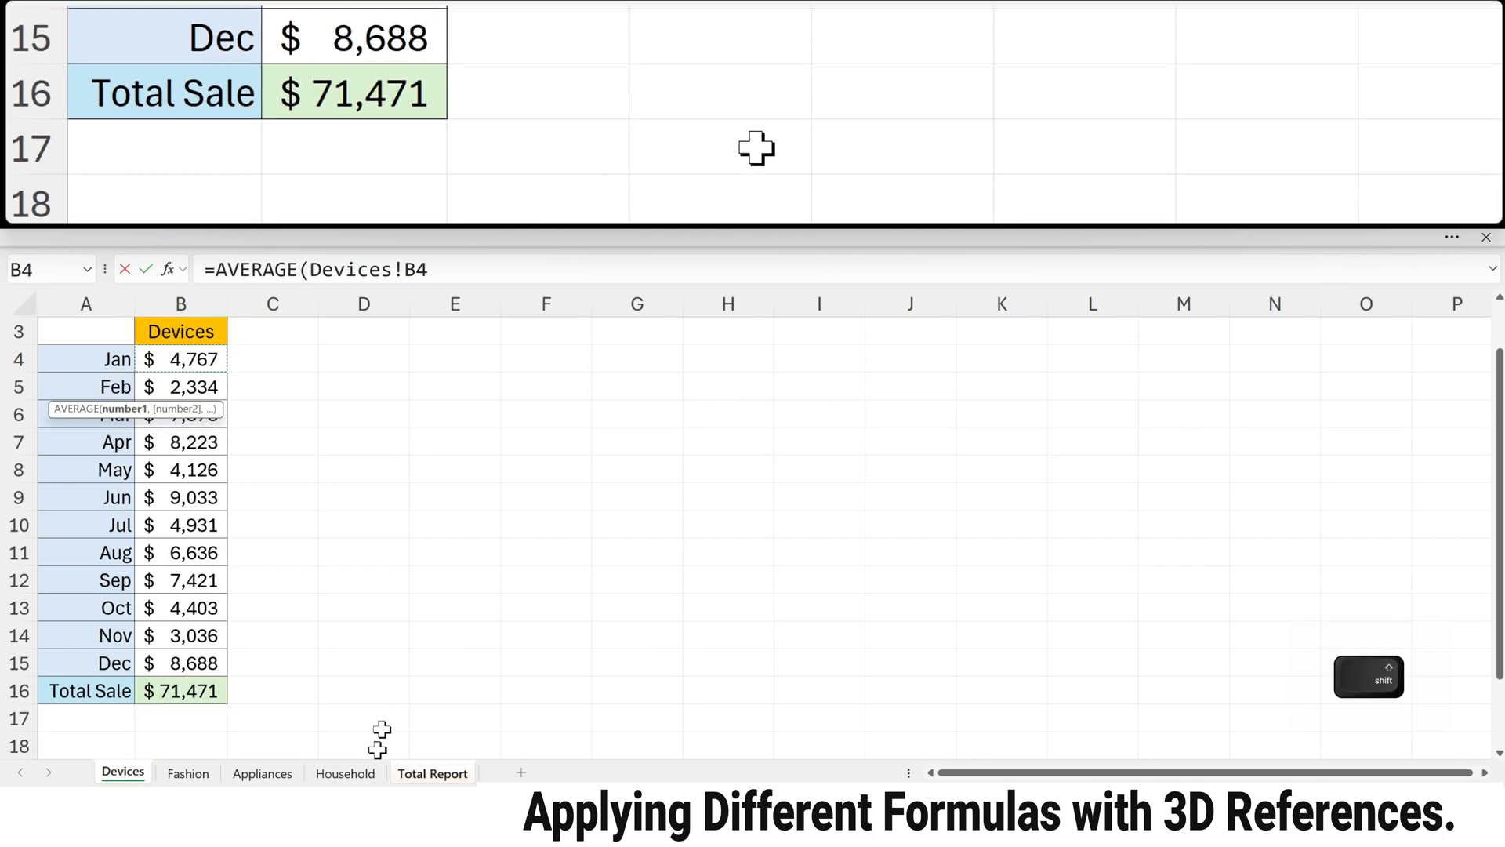
left_click(361, 774, "shift")
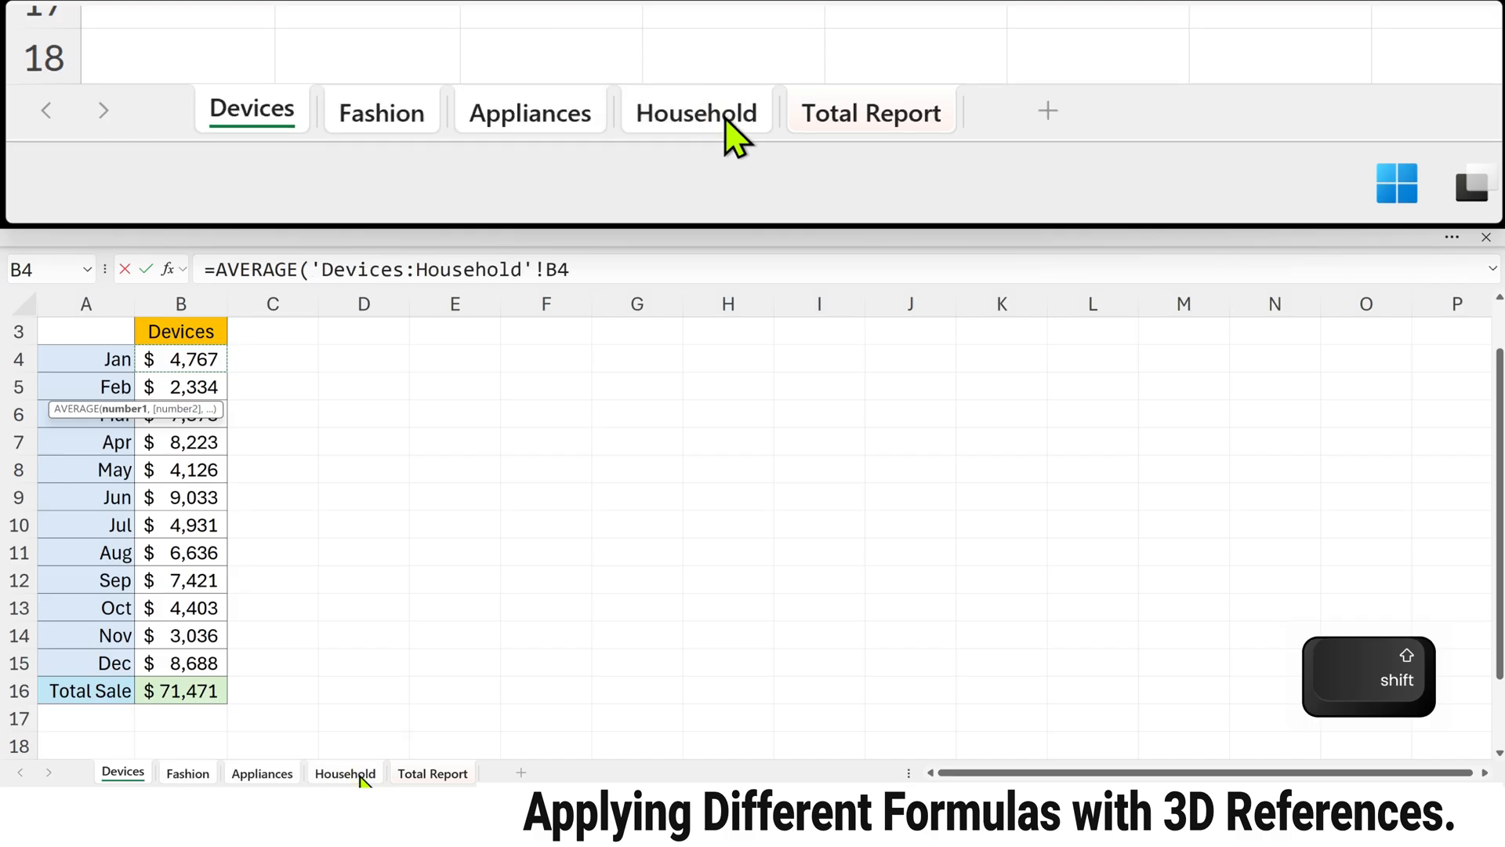
key("Return")
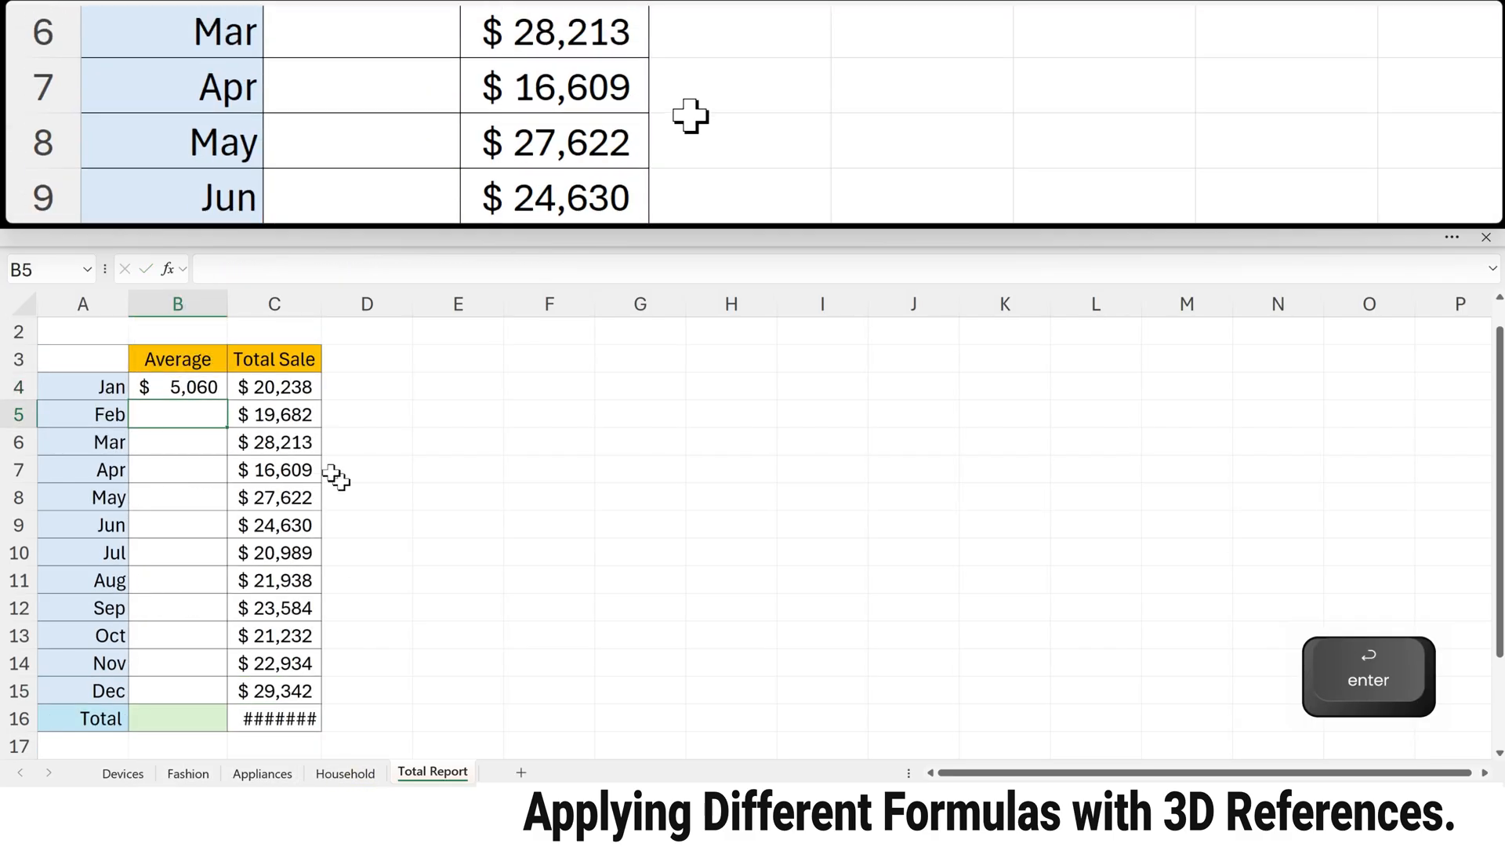
left_click(174, 389)
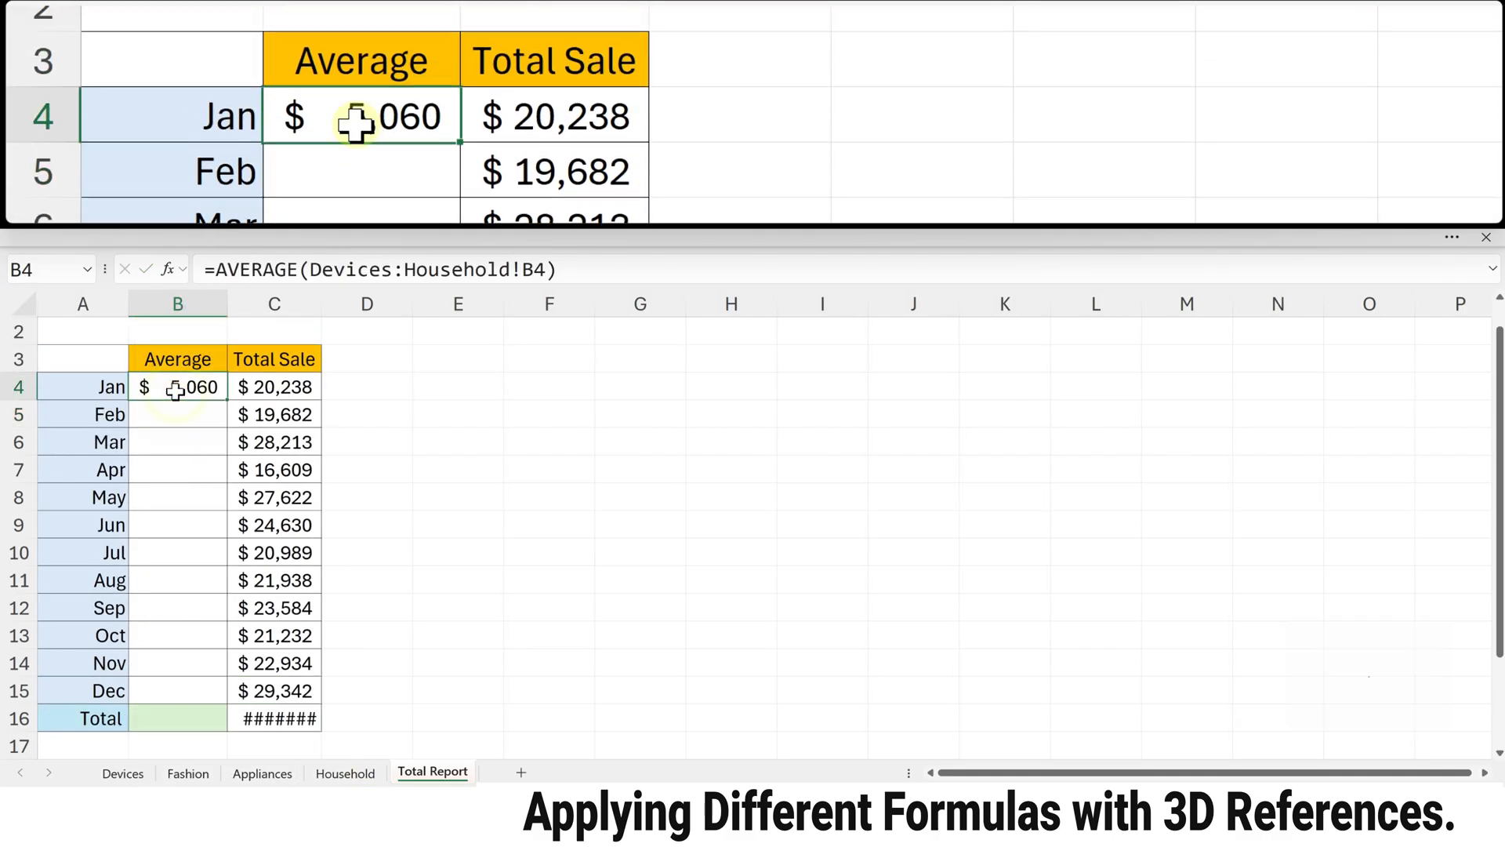
double_click(226, 400)
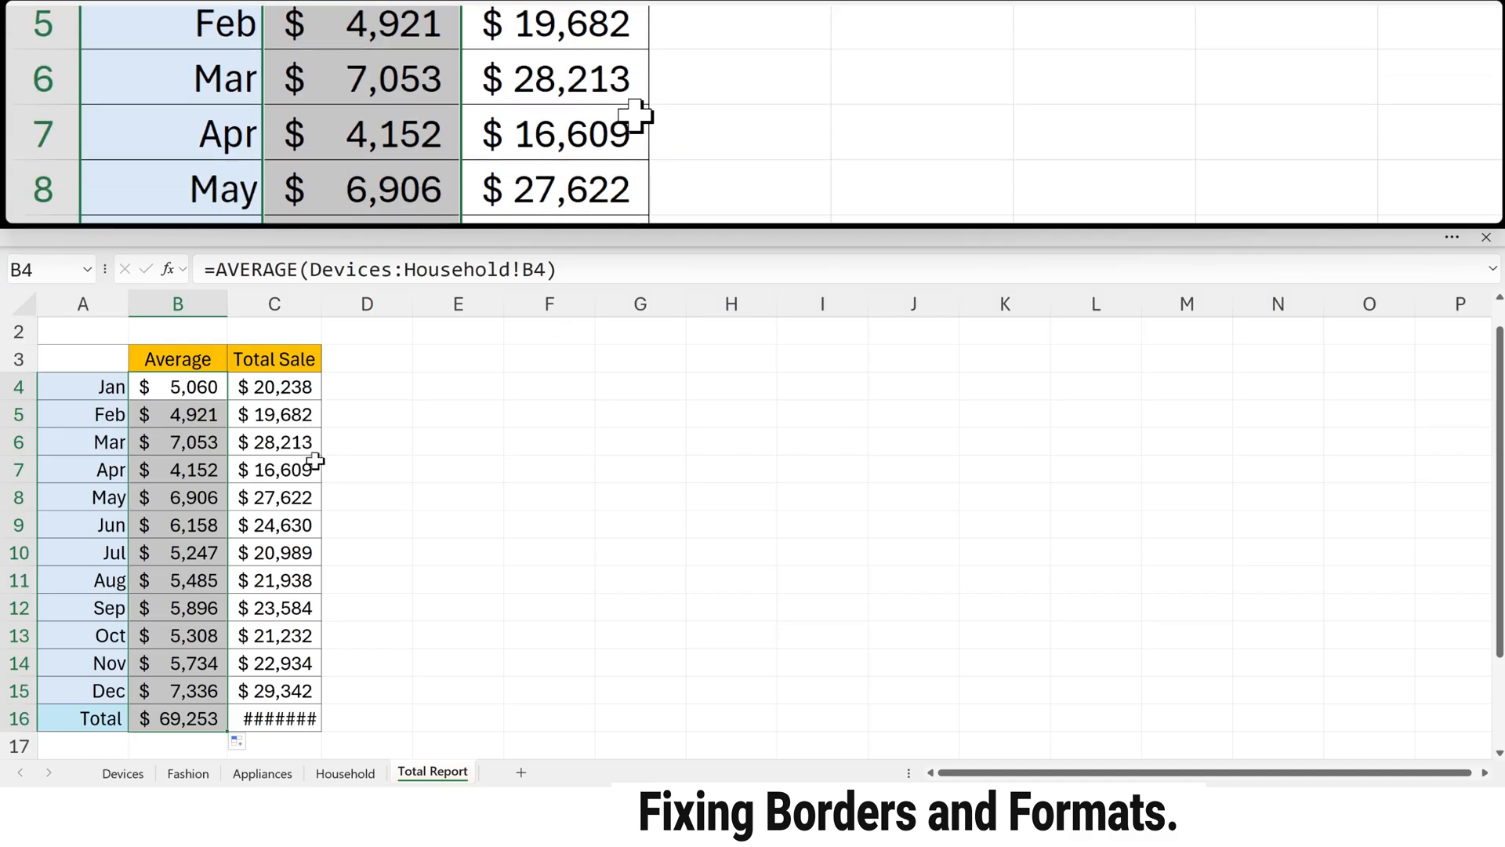
Step: Widen column C slightly to fit its values and make the Total row cells B16:C16 bold
left_click(301, 392)
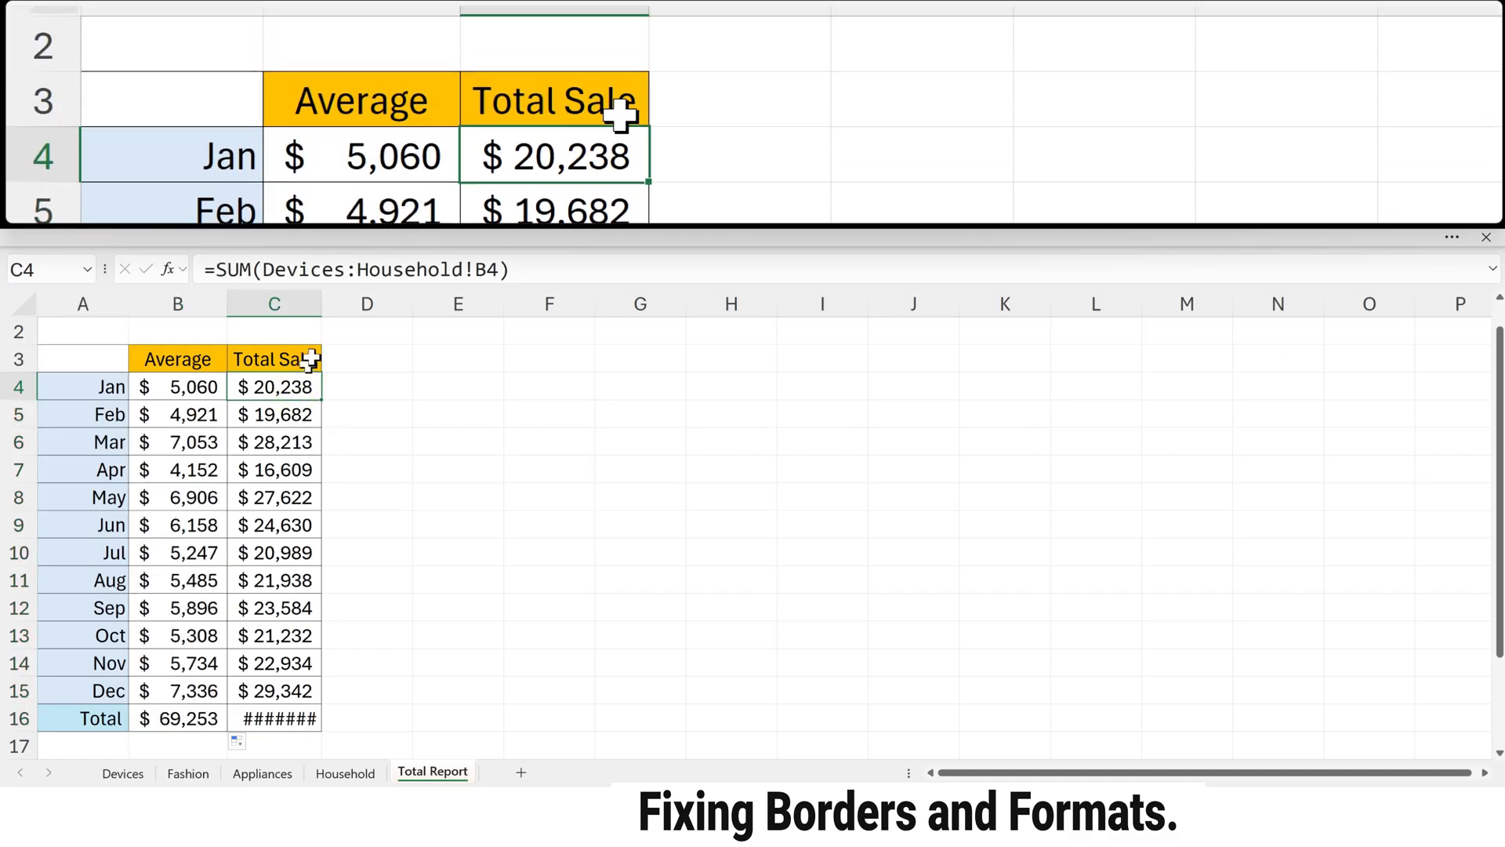
left_click_drag(323, 305, 334, 304)
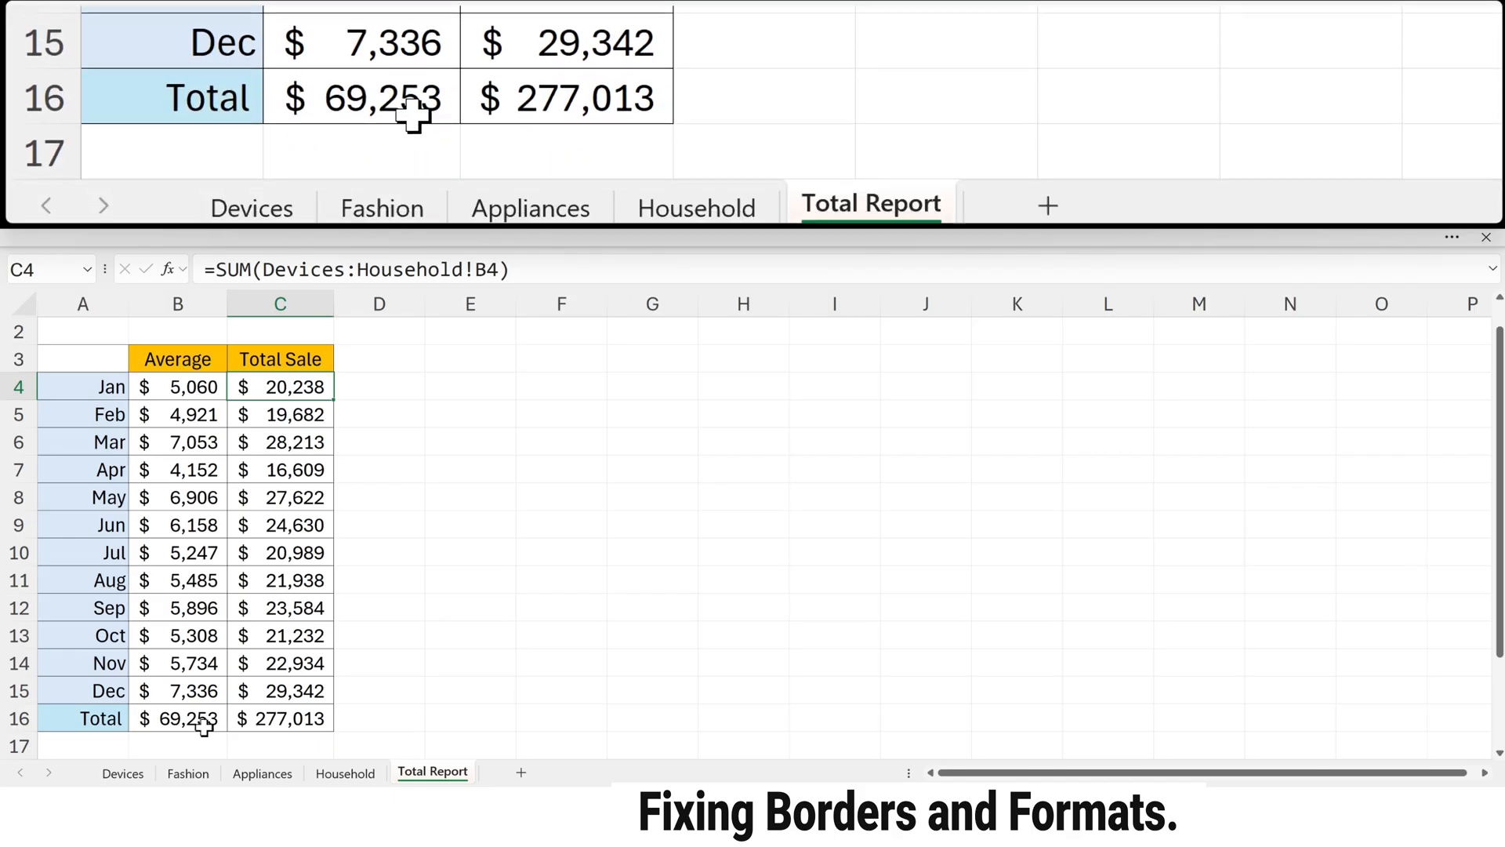
left_click_drag(200, 716, 282, 716)
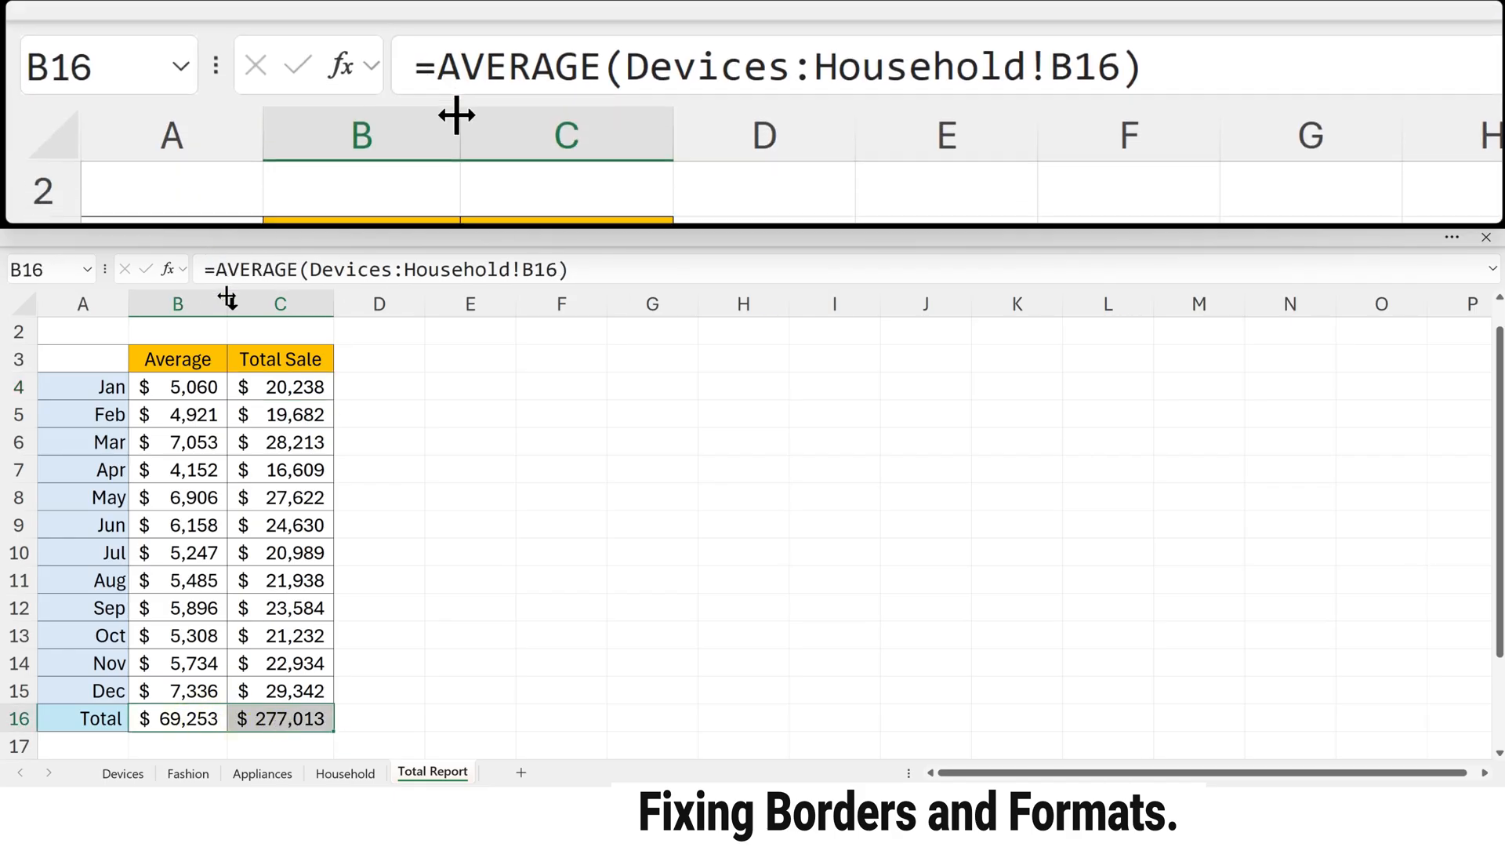
key("ctrl+b")
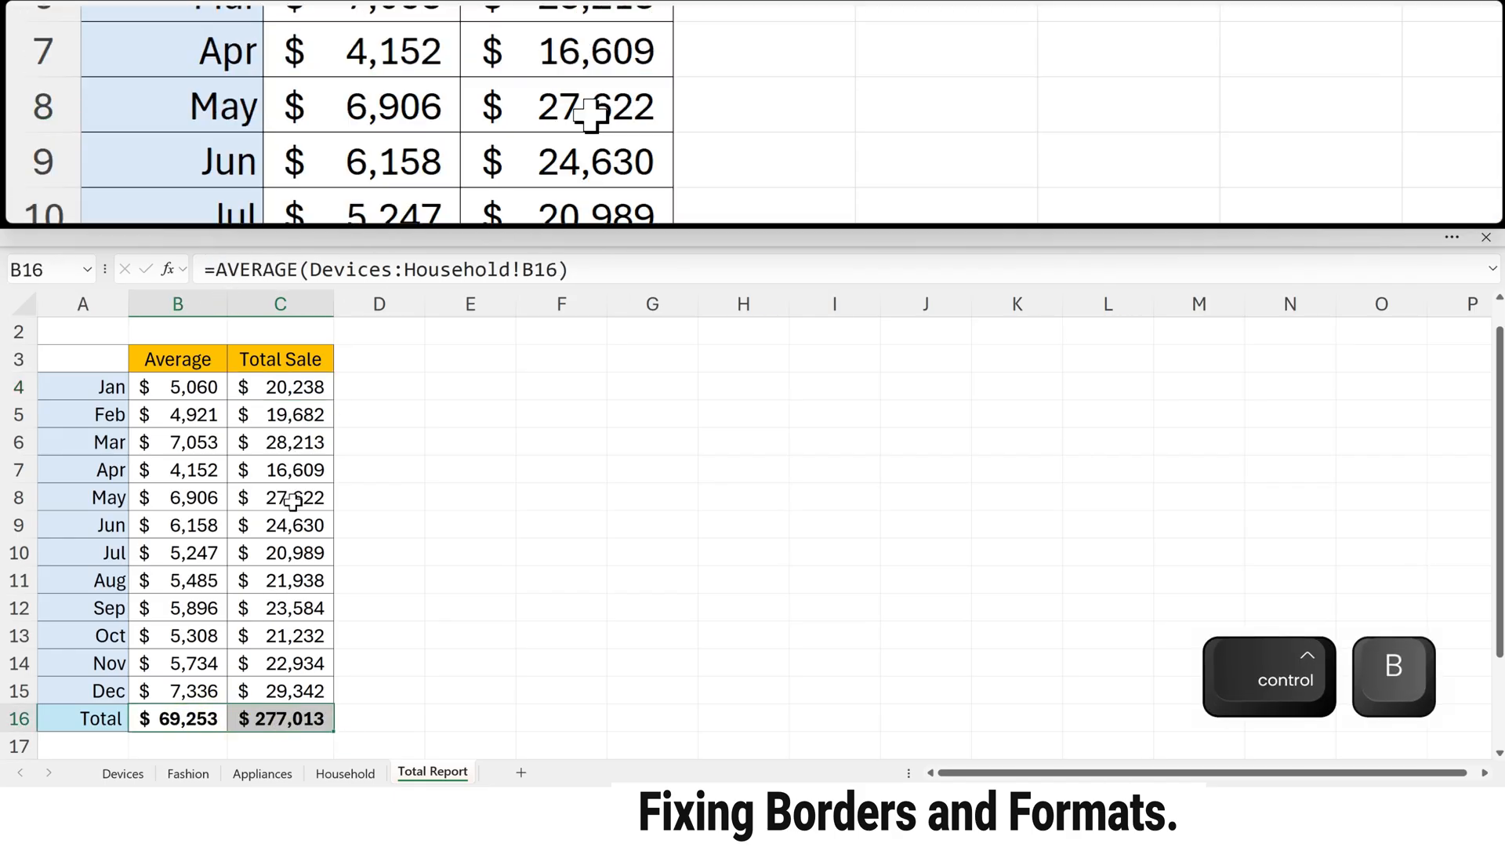
left_click(362, 432)
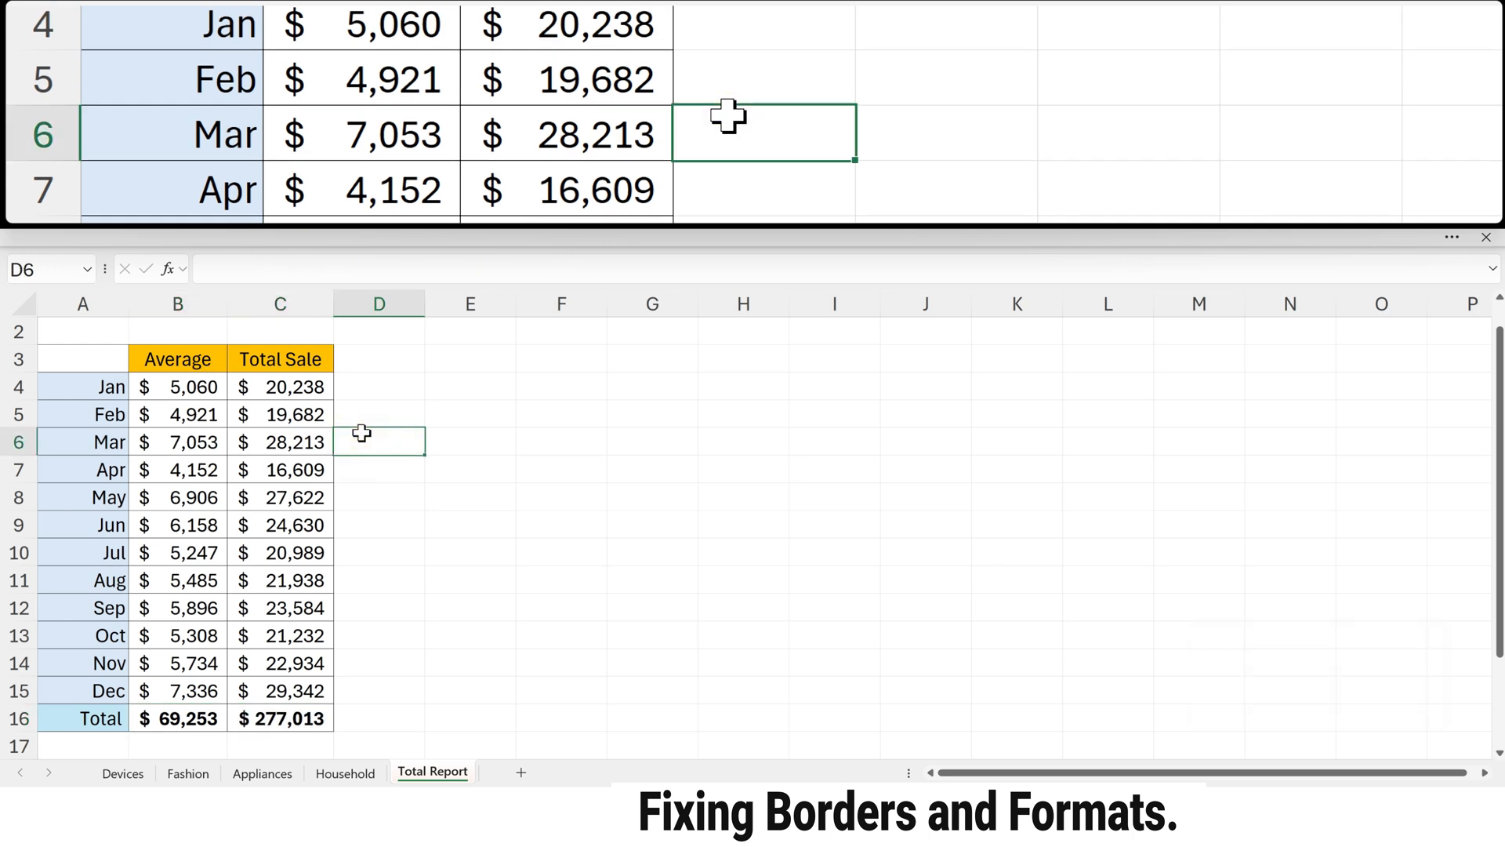